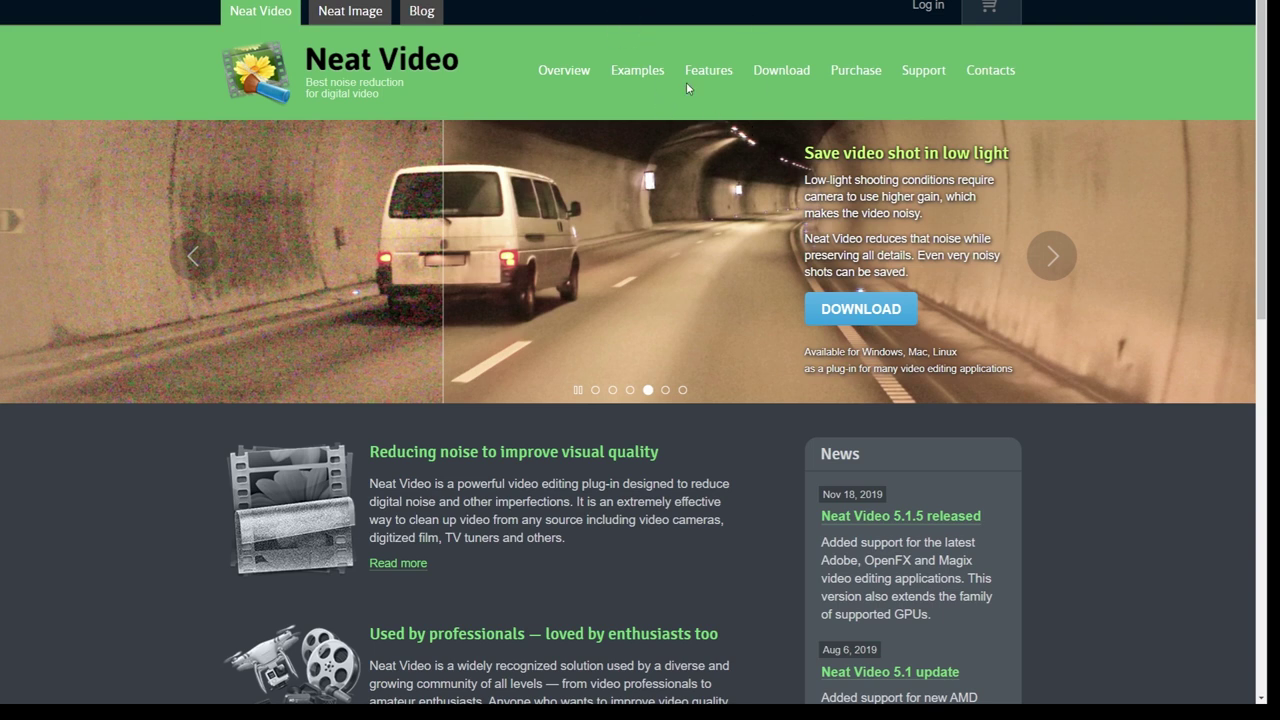
# Step: On Neat Video's purchase page, expand the Premiere plug-in's Home ($74.90) vs Pro ($129.90) prices
pyautogui.click(856, 70)
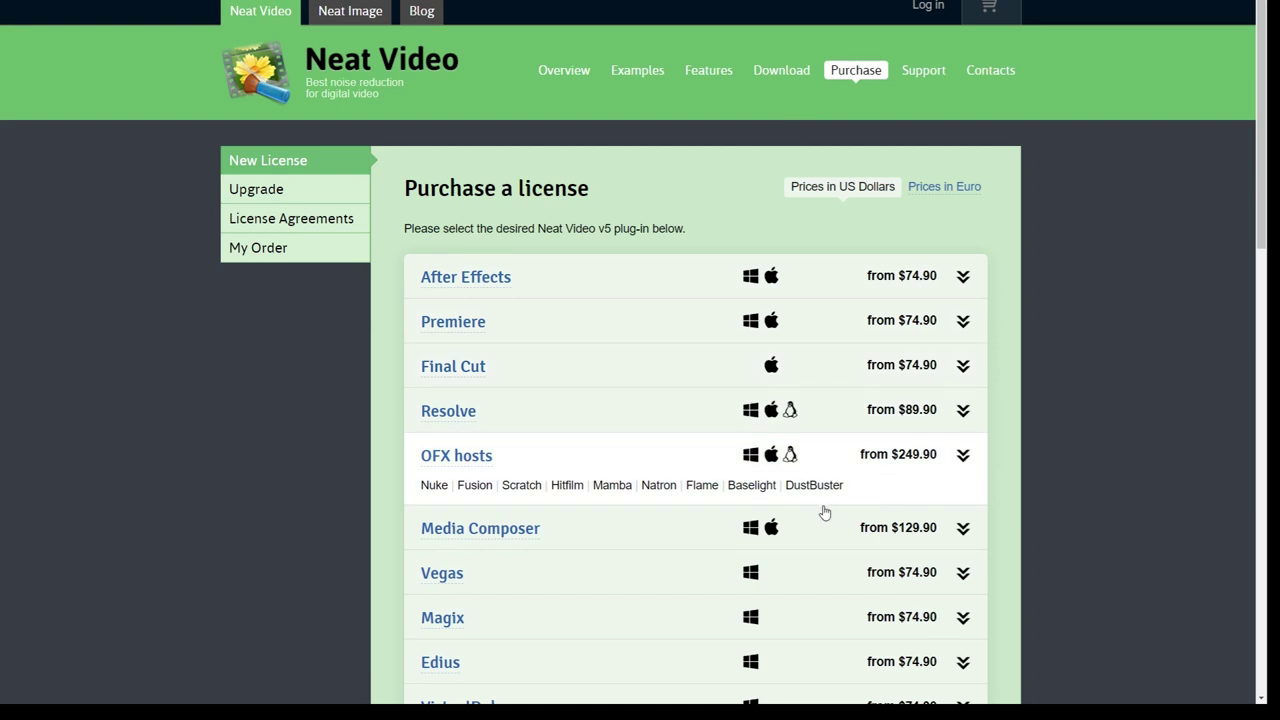
pyautogui.scroll(-2, 635, 405)
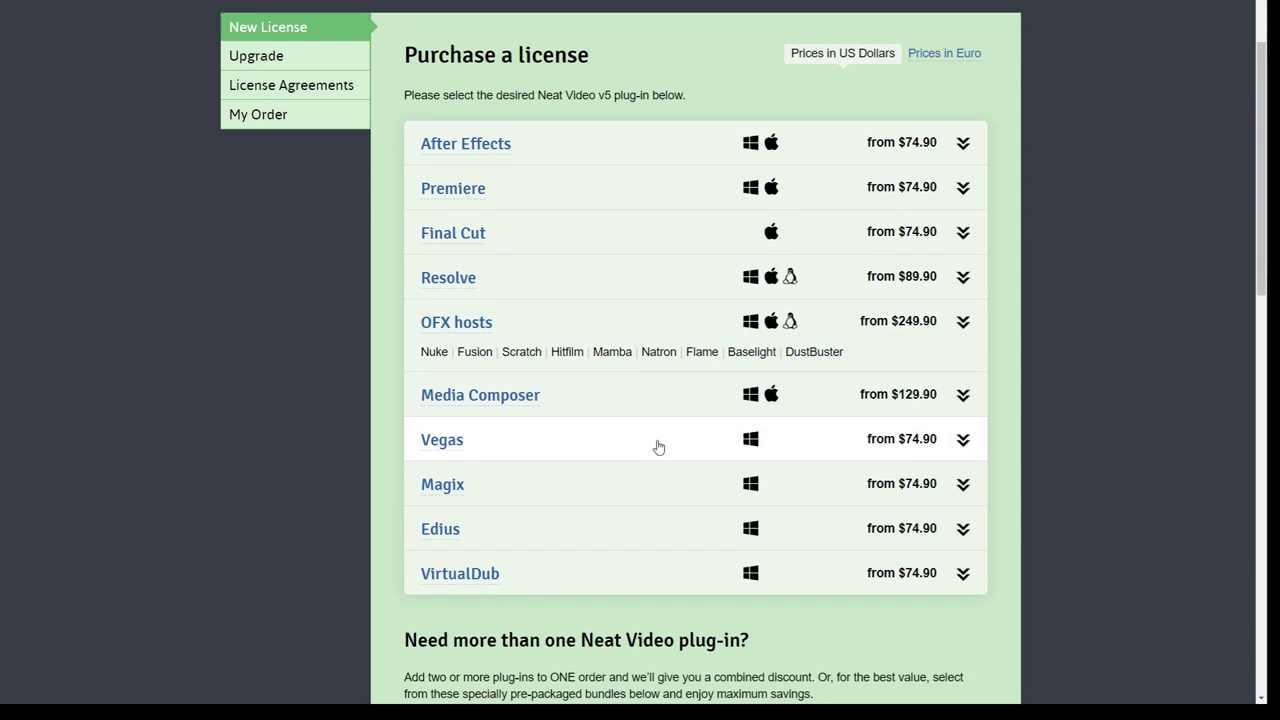
pyautogui.scroll(1, 690, 470)
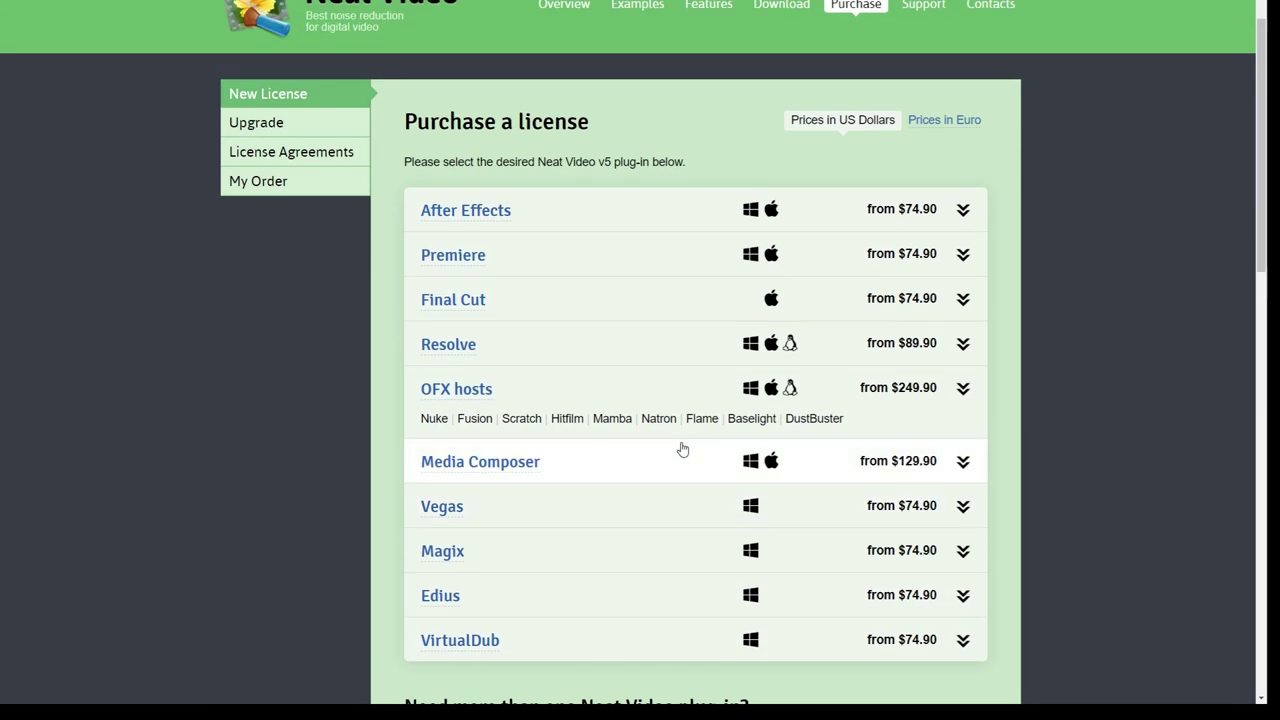
pyautogui.click(615, 257)
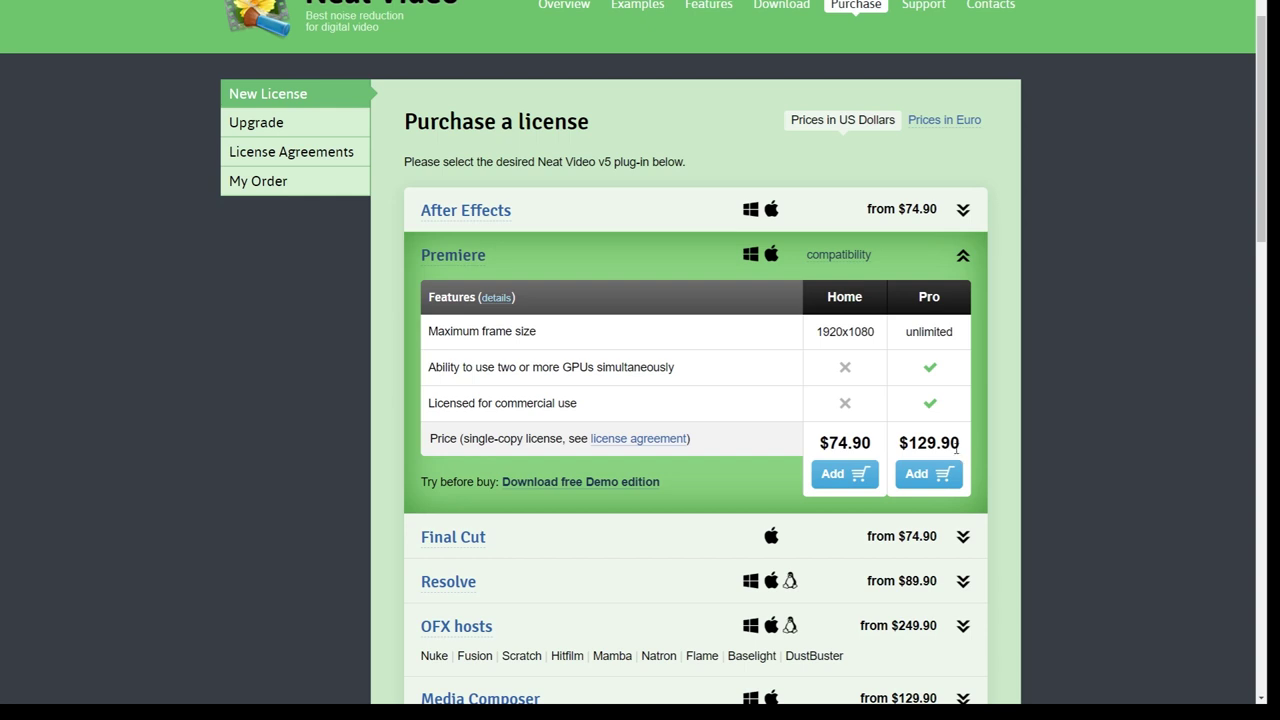
pyautogui.moveTo(905, 334); pyautogui.dragTo(953, 344)
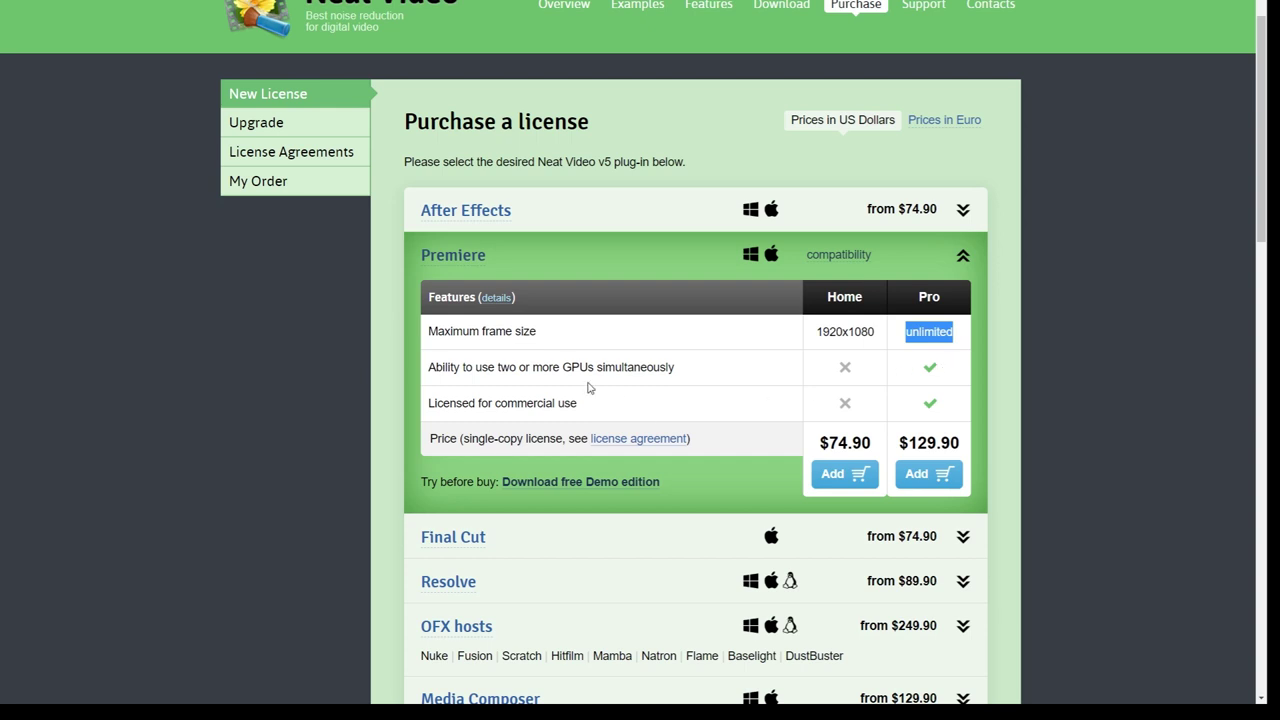
pyautogui.click(563, 366)
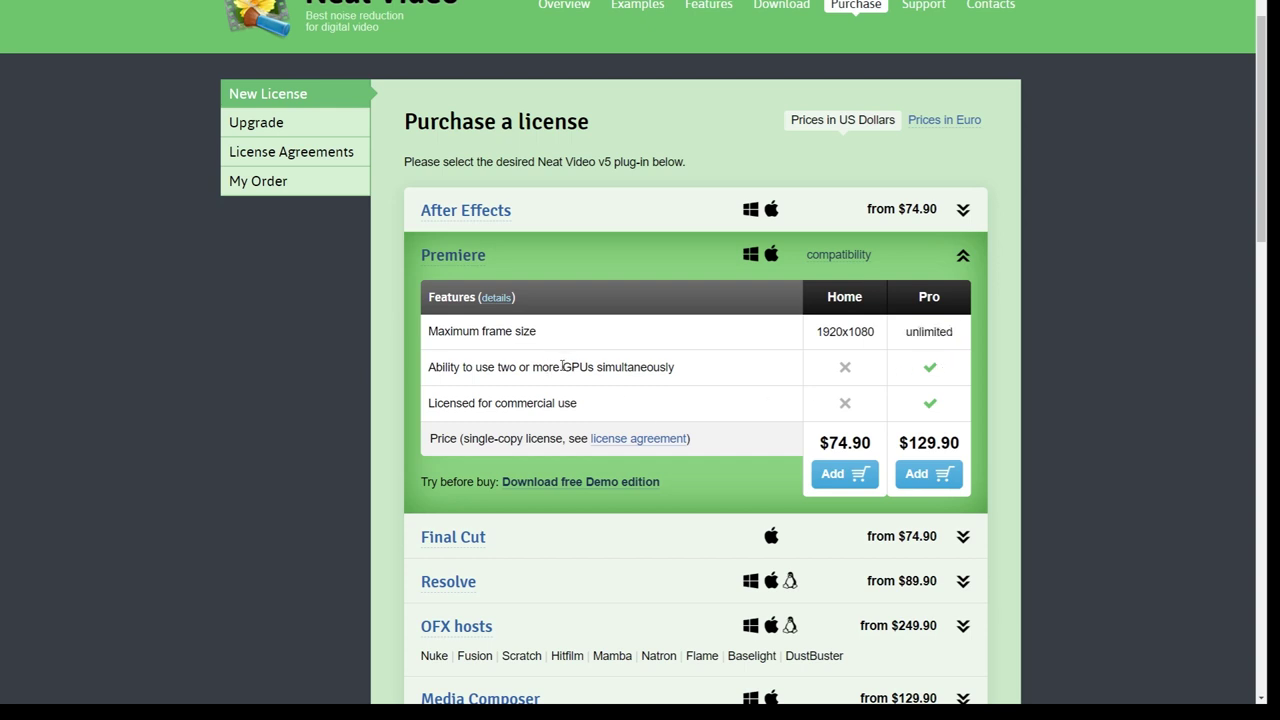
pyautogui.moveTo(563, 366); pyautogui.dragTo(603, 367)
pyautogui.moveTo(898, 445); pyautogui.dragTo(966, 447)
pyautogui.click(966, 447)
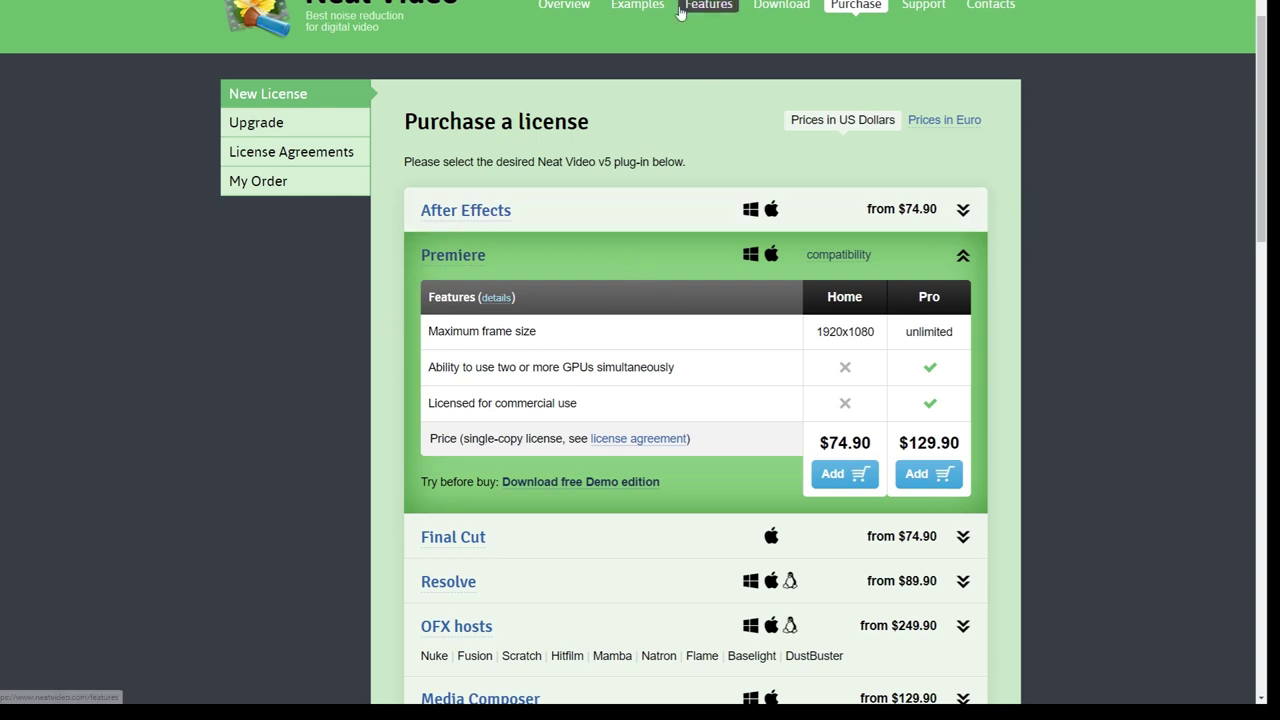
# Step: On Neat Video's download page, expand the Premiere plug-in's version 5.1.9 demo download buttons
pyautogui.click(775, 6)
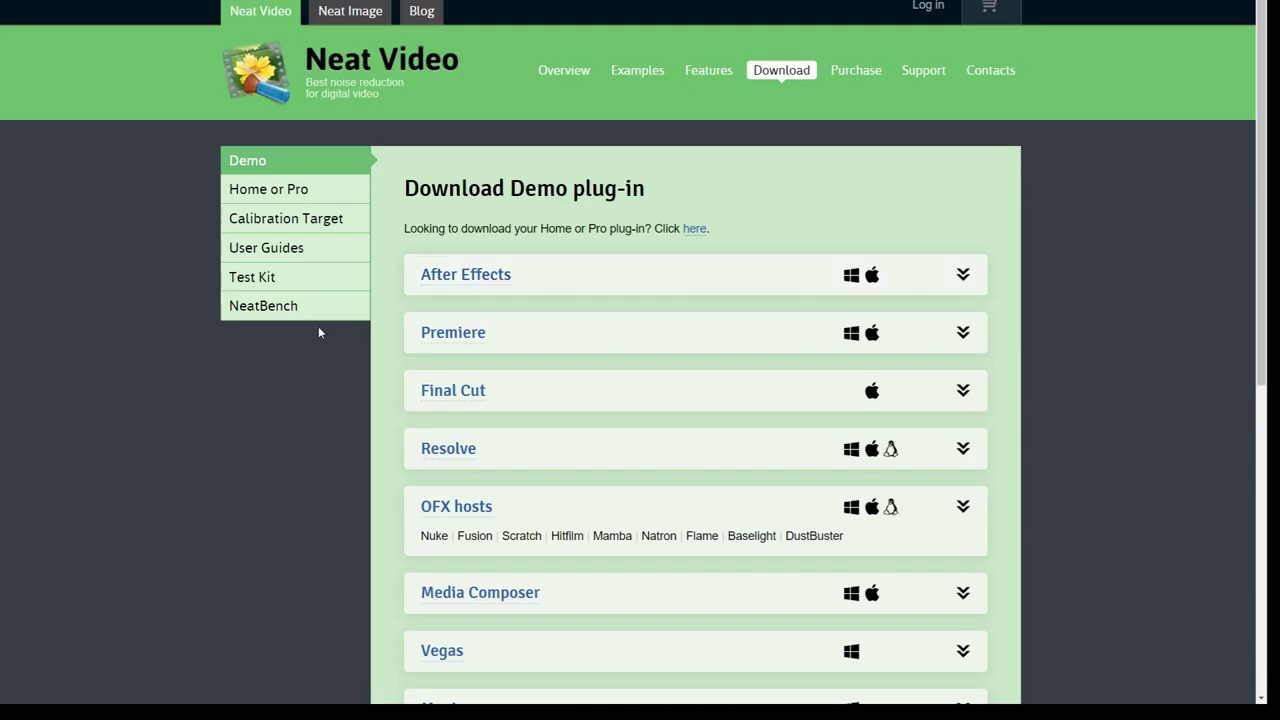
pyautogui.click(507, 332)
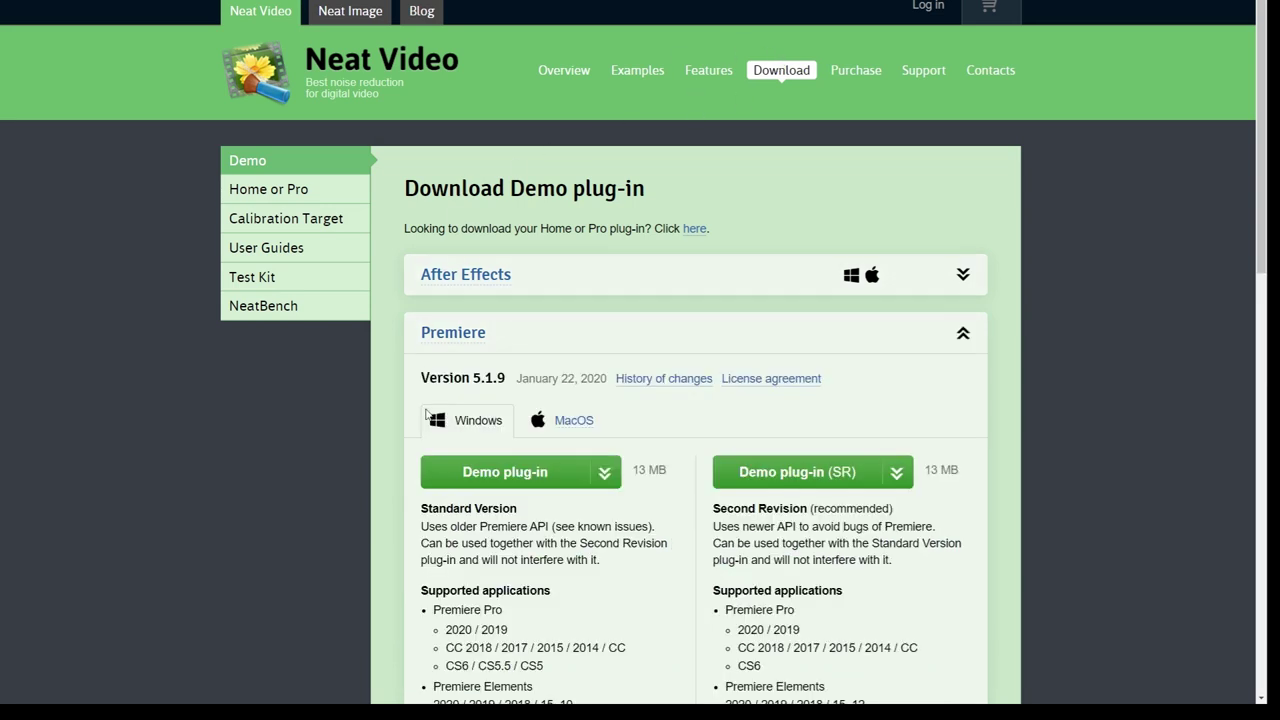
pyautogui.scroll(-1, 430, 530)
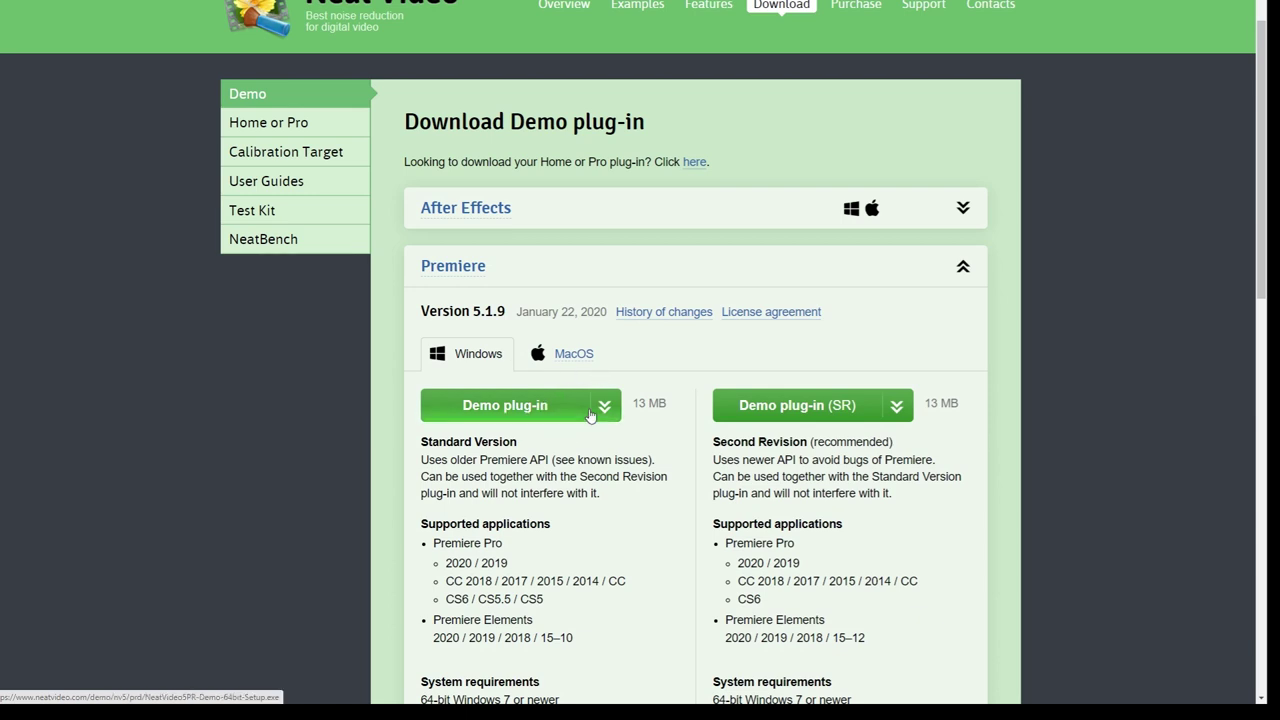
pyautogui.scroll(-1, 670, 382)
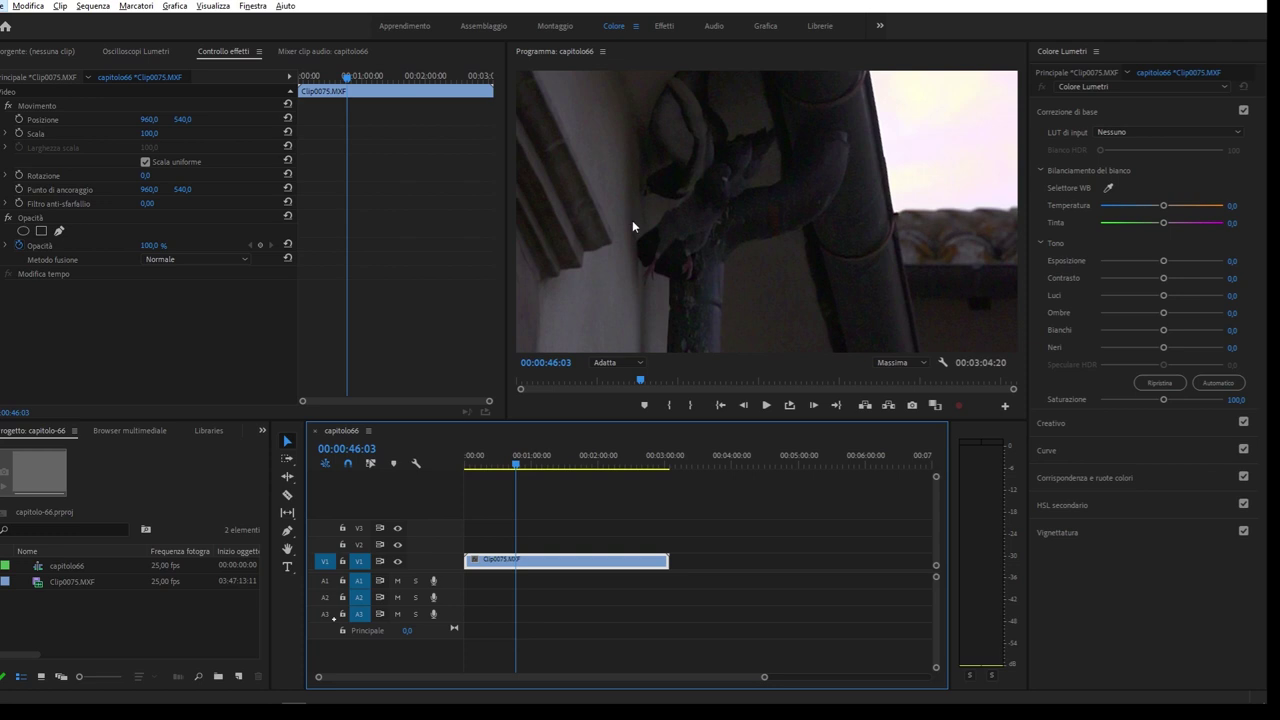
# Step: Reselect Clip0075.MXF on V1 and show the Project panel group's overflow list of panels
pyautogui.click(538, 514)
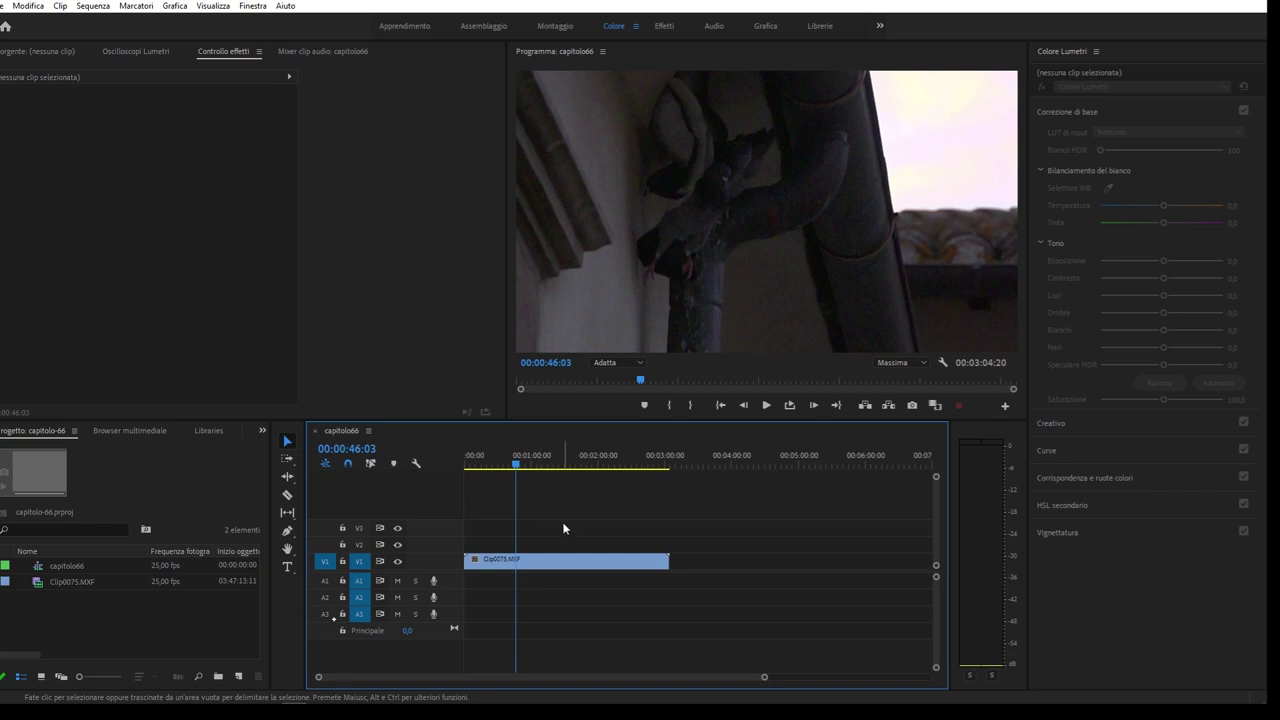
pyautogui.moveTo(563, 522); pyautogui.dragTo(489, 623)
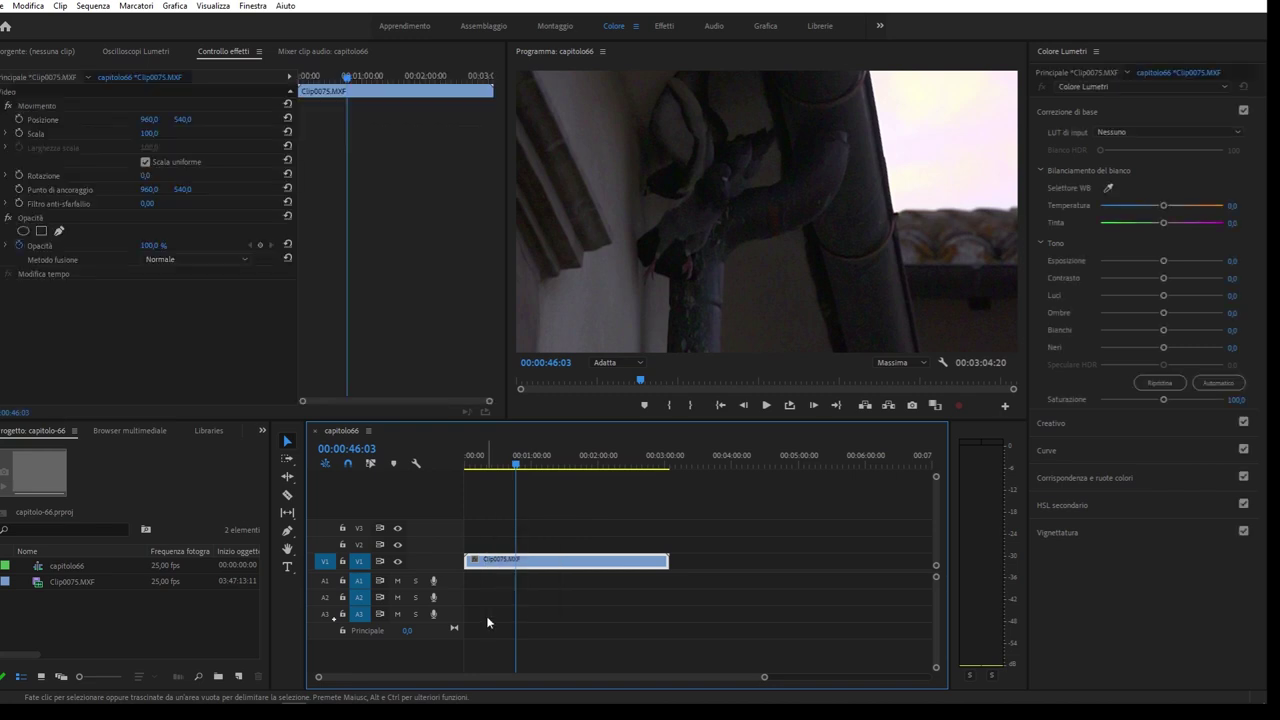
pyautogui.moveTo(552, 527); pyautogui.dragTo(480, 608)
pyautogui.click(260, 427)
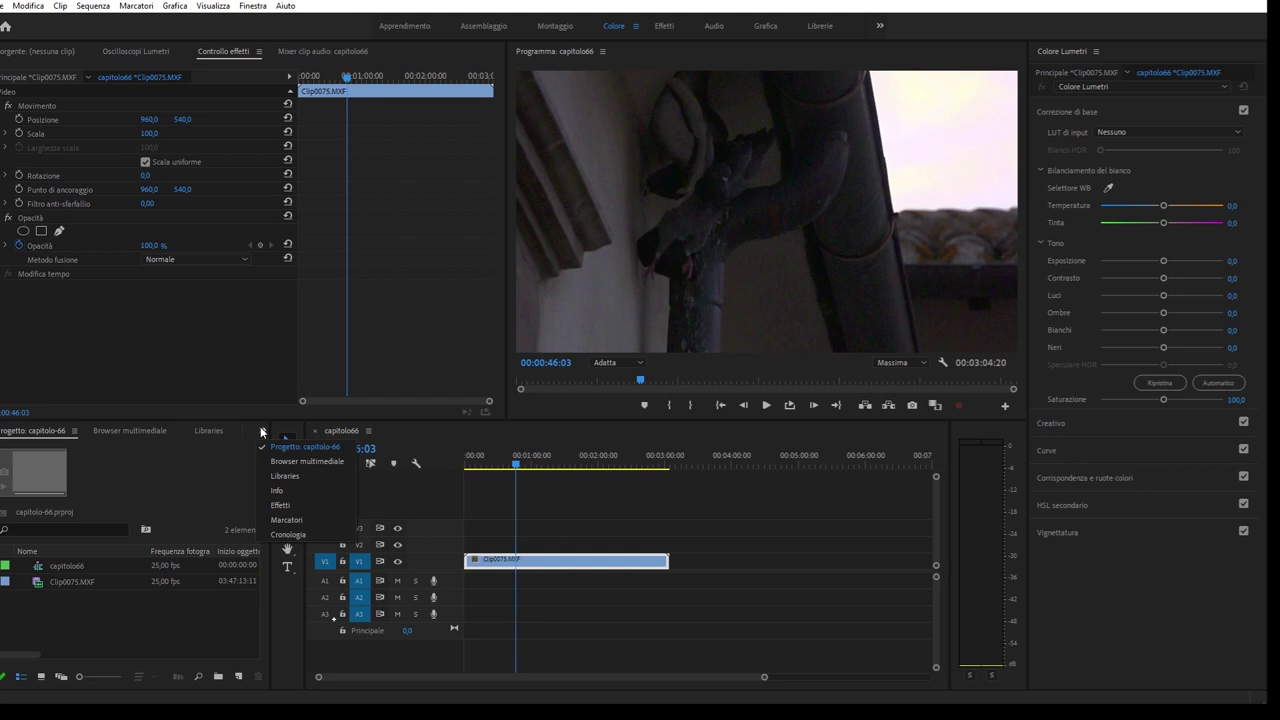
# Step: Search Effects for 'neat', apply Reduce Noise v5 (SR) to Clip0075.MXF, and open Prepare Noise Profile
pyautogui.click(340, 503)
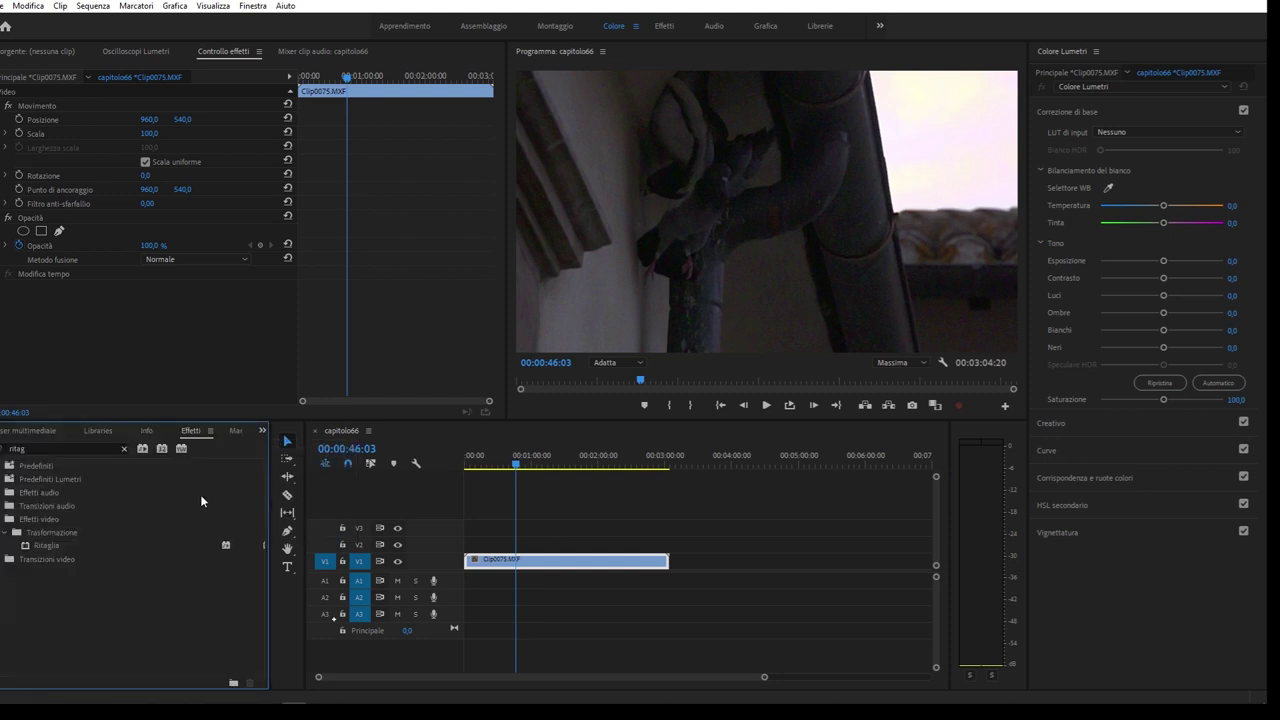
pyautogui.click(68, 446)
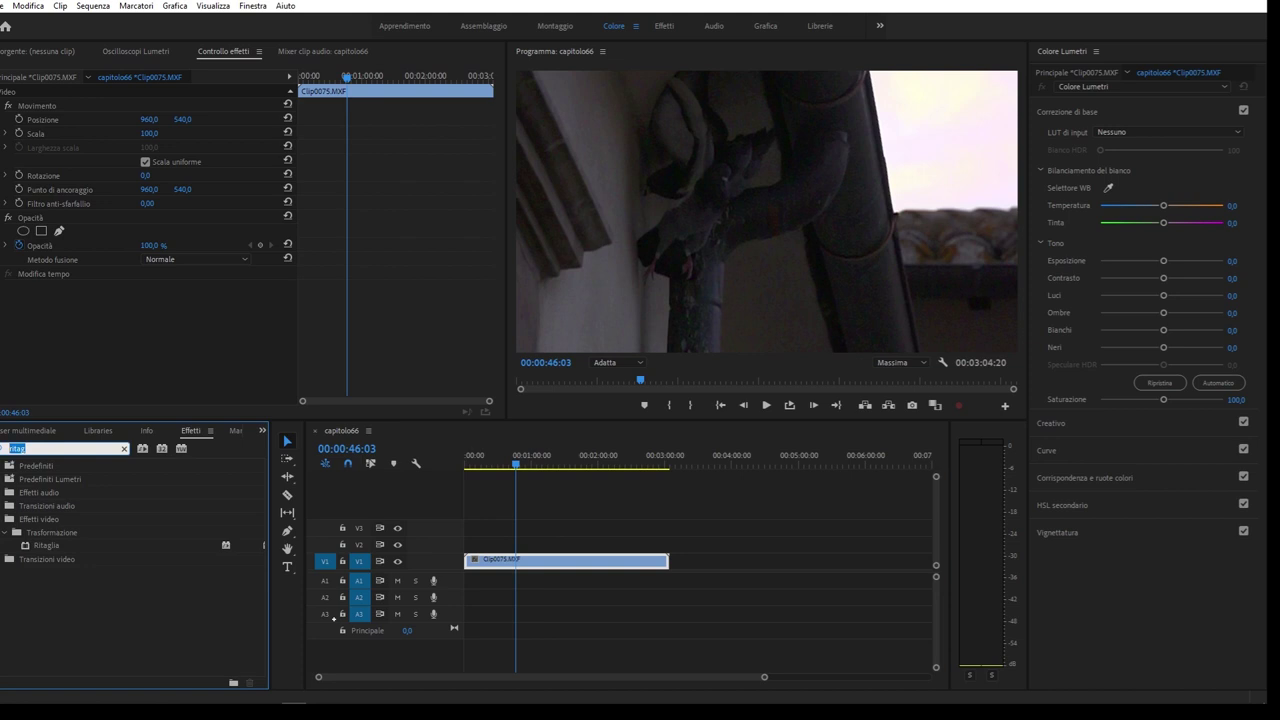
pyautogui.write('neat')
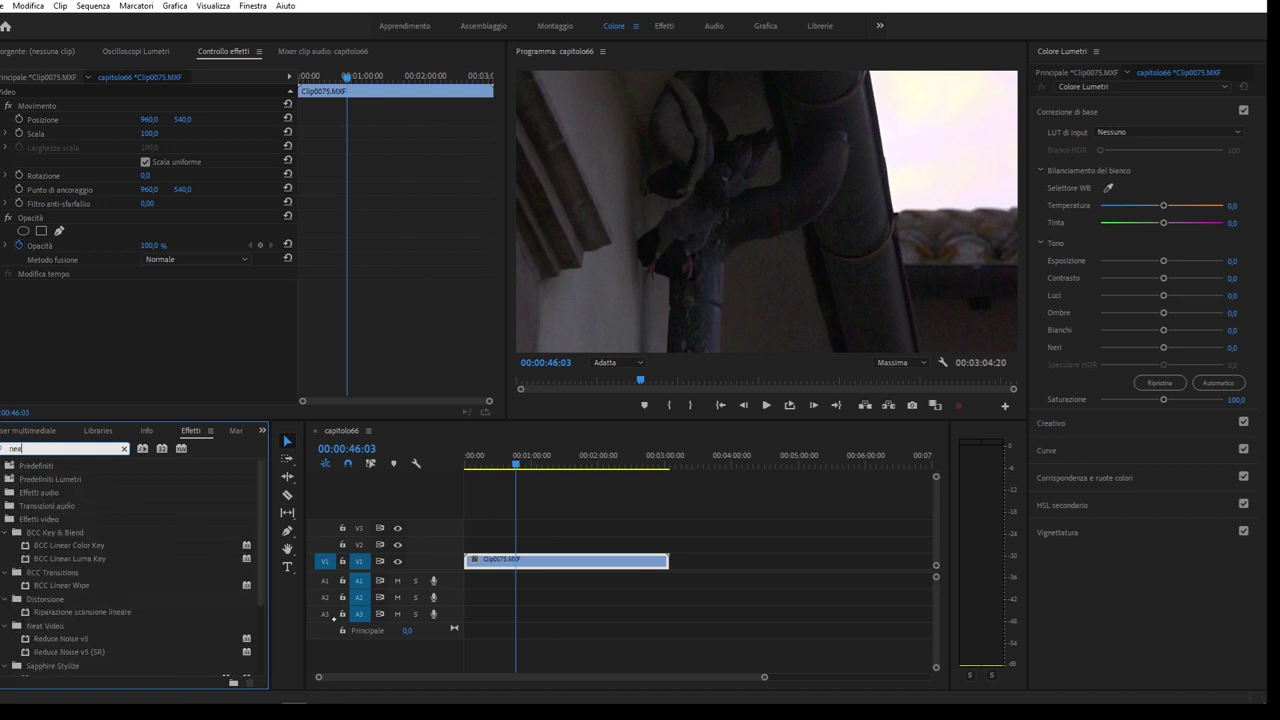
pyautogui.moveTo(88, 559); pyautogui.dragTo(536, 563)
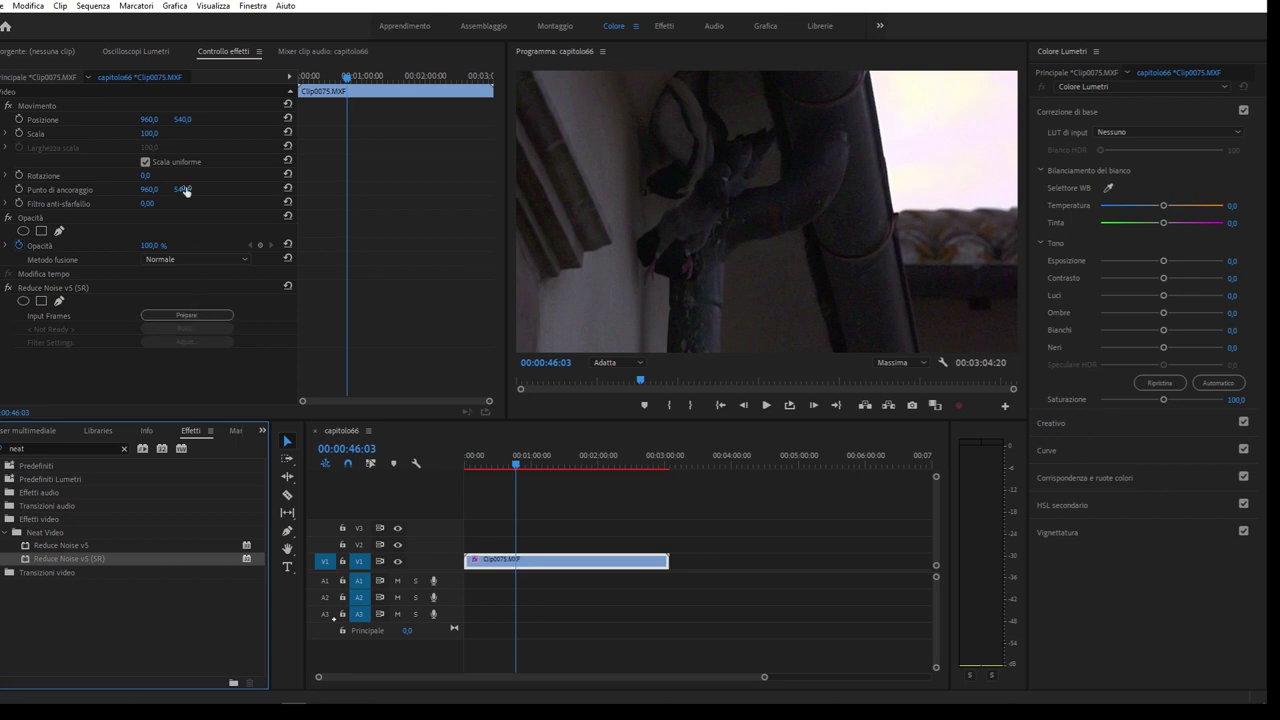
pyautogui.click(208, 315)
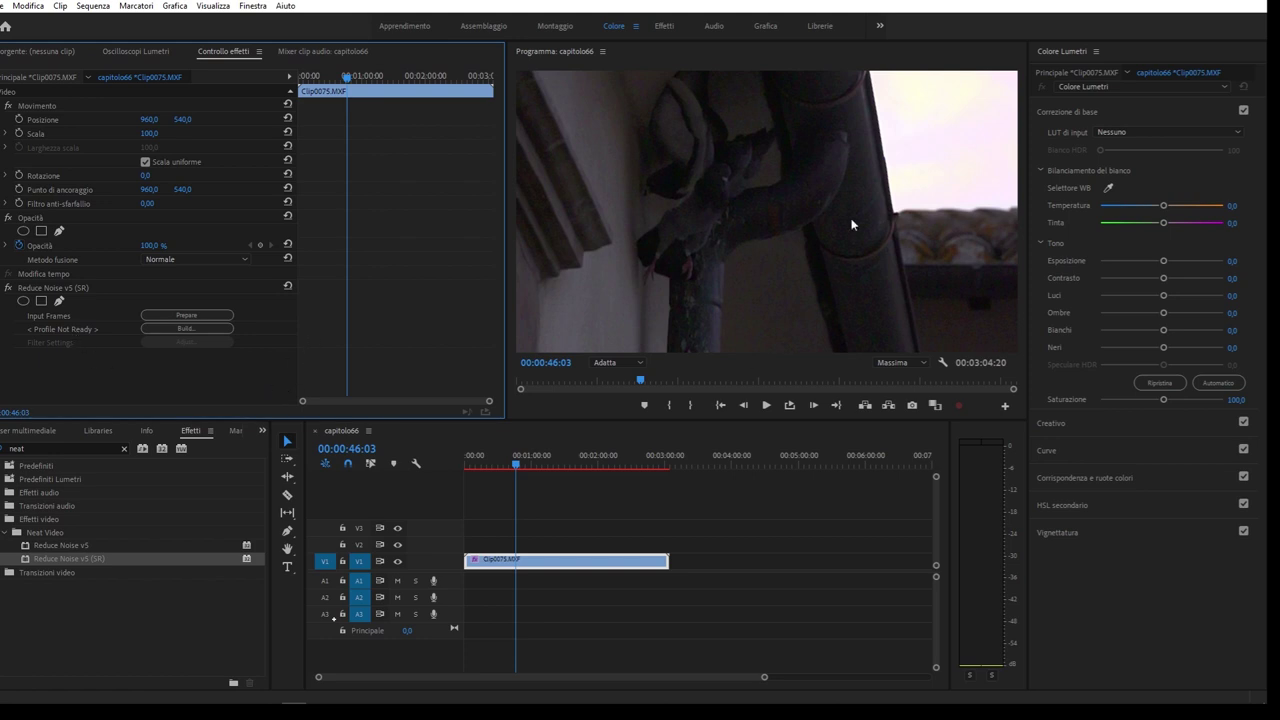
pyautogui.click(204, 328)
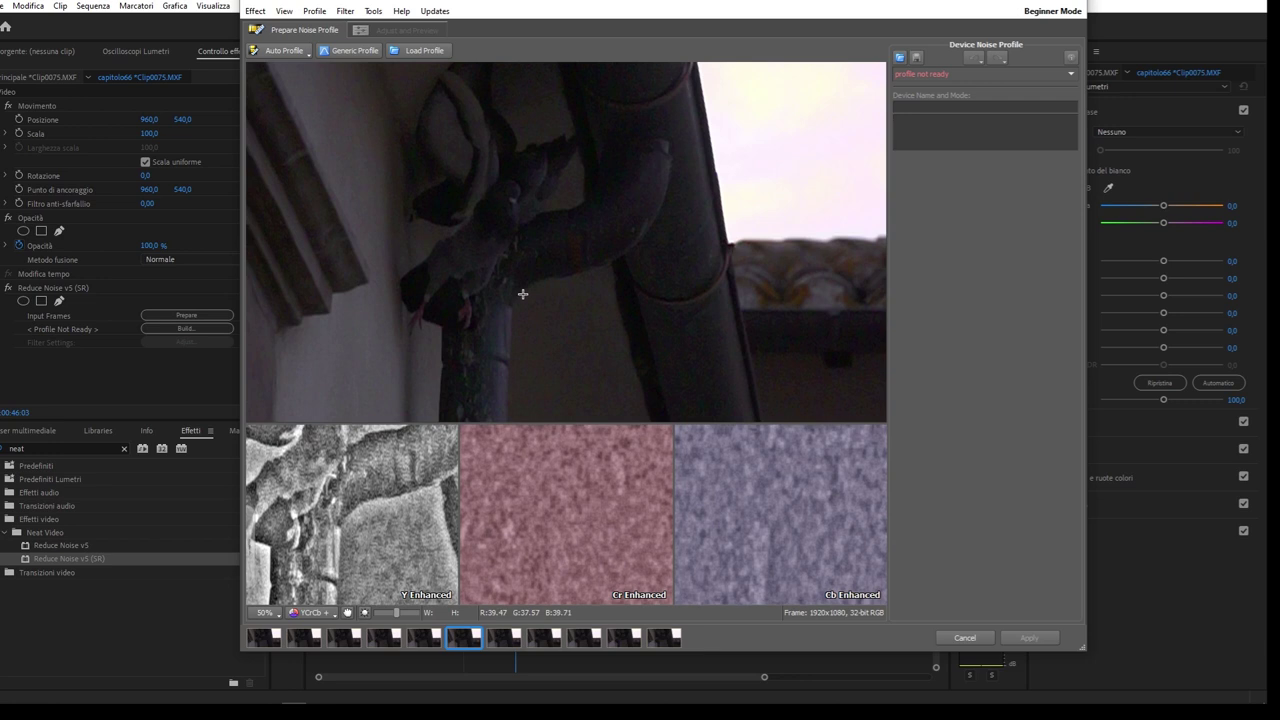
# Step: Sample a uniform dark area in the frame centre and build an 81%-quality noise profile
pyautogui.moveTo(522, 294); pyautogui.dragTo(552, 314)
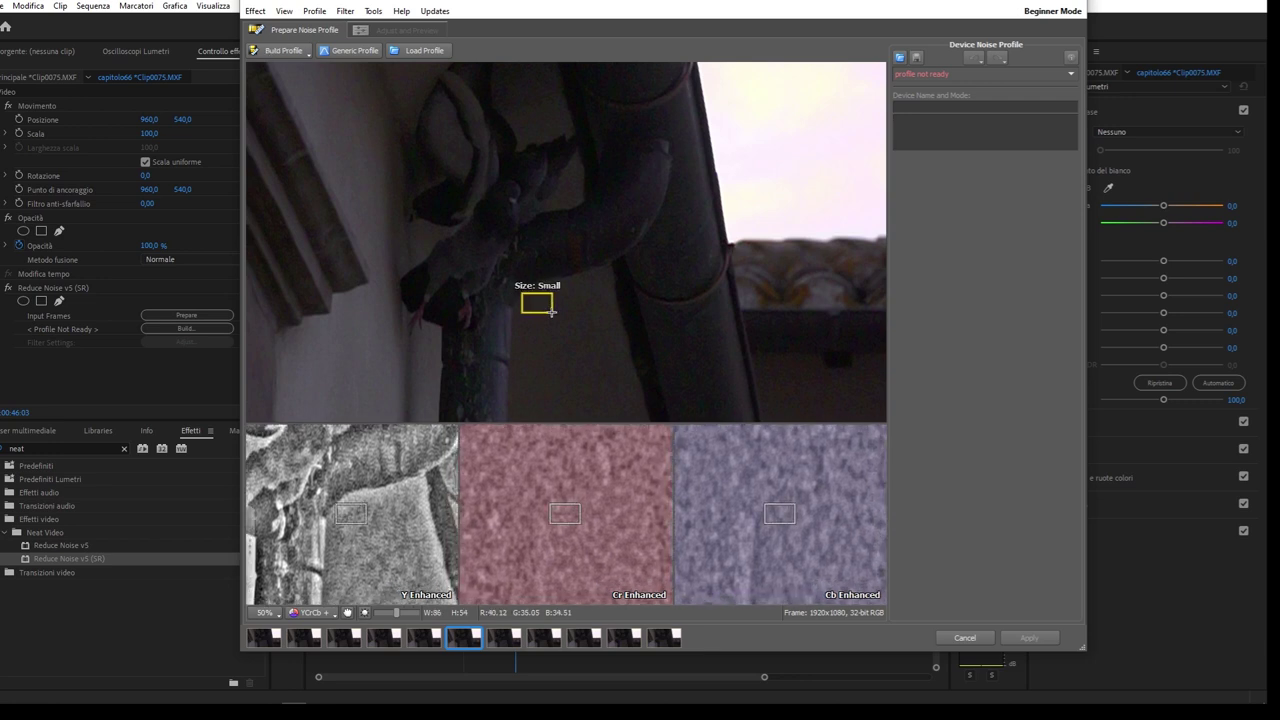
pyautogui.click(564, 361)
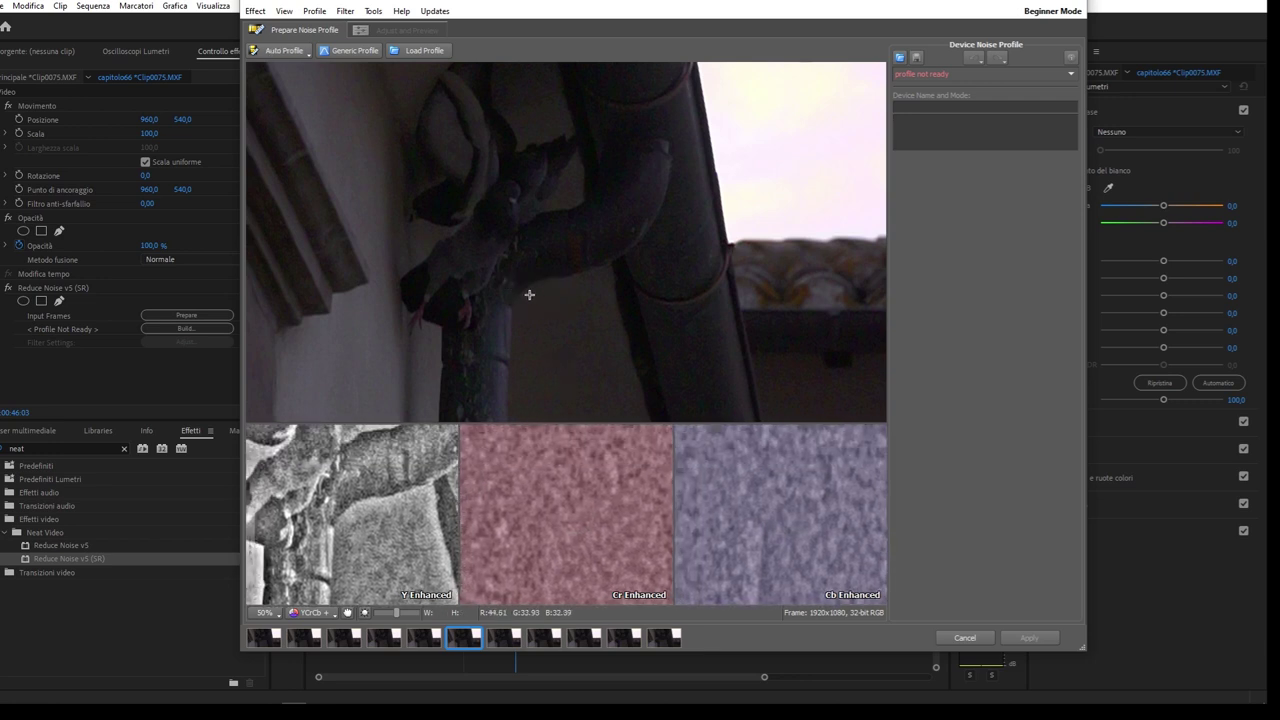
pyautogui.moveTo(525, 291); pyautogui.dragTo(621, 405)
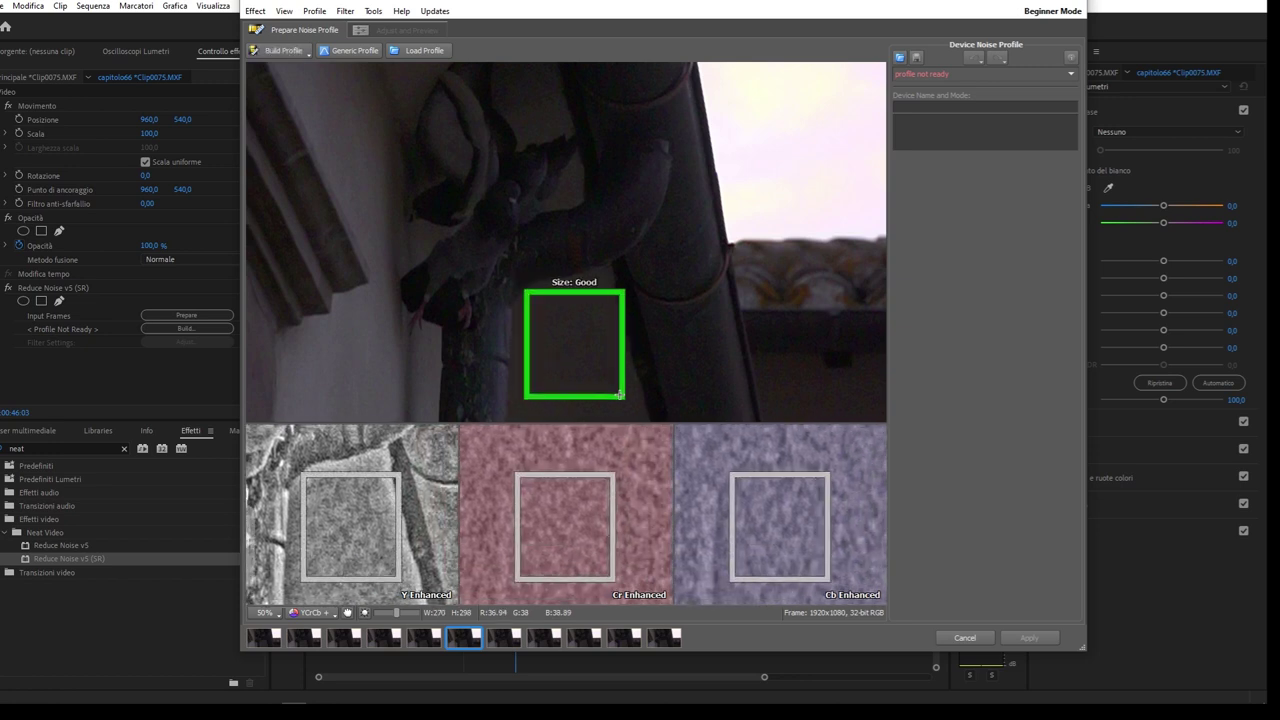
pyautogui.moveTo(583, 329); pyautogui.dragTo(578, 329)
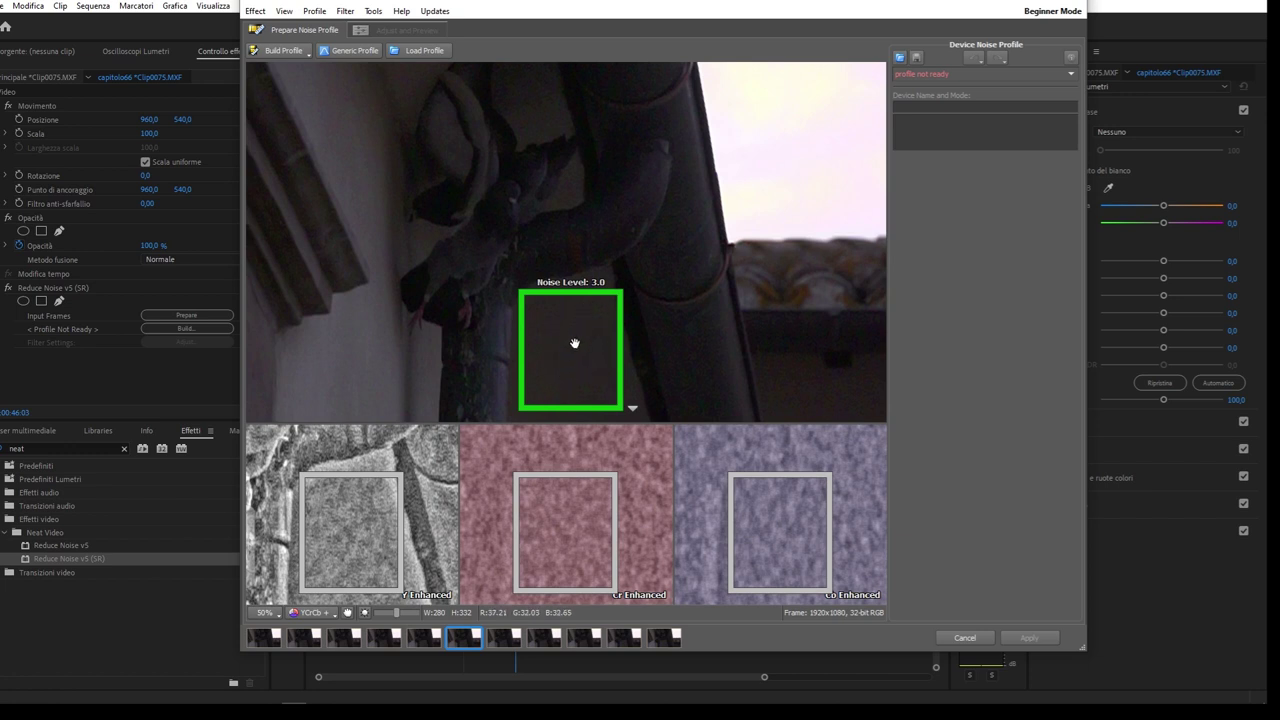
pyautogui.moveTo(575, 344); pyautogui.dragTo(727, 162)
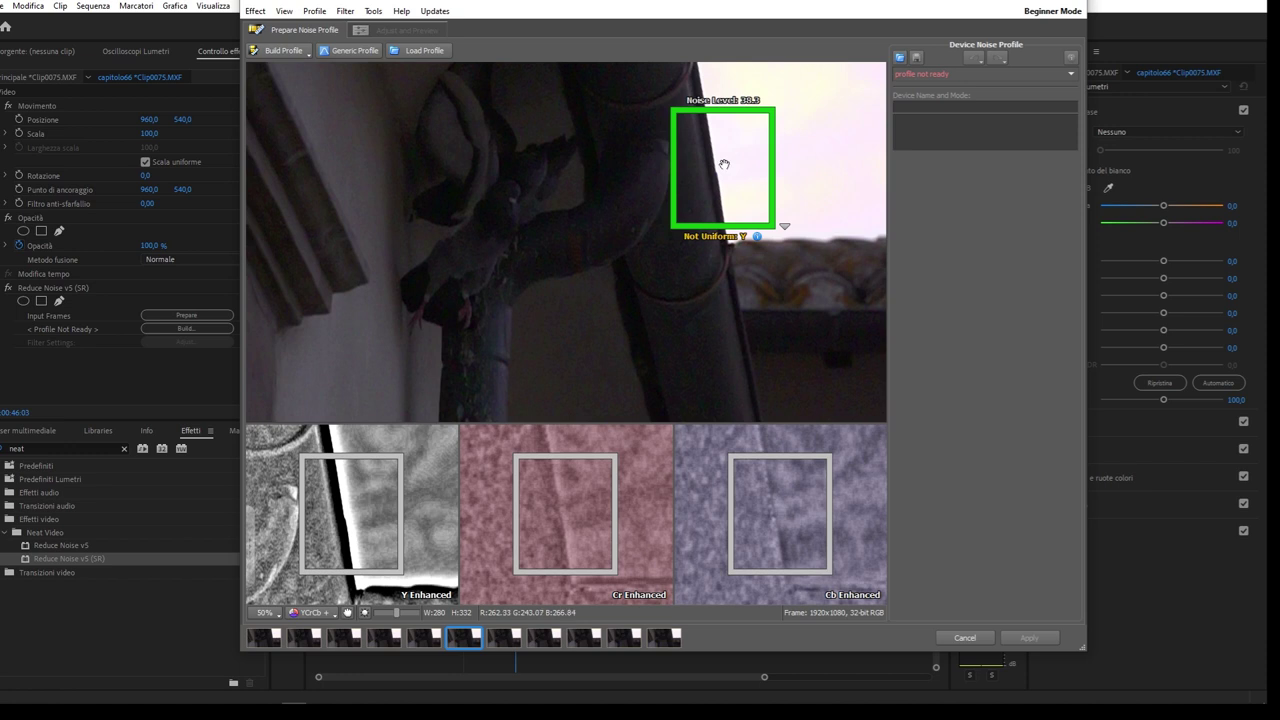
pyautogui.moveTo(724, 163); pyautogui.dragTo(572, 348)
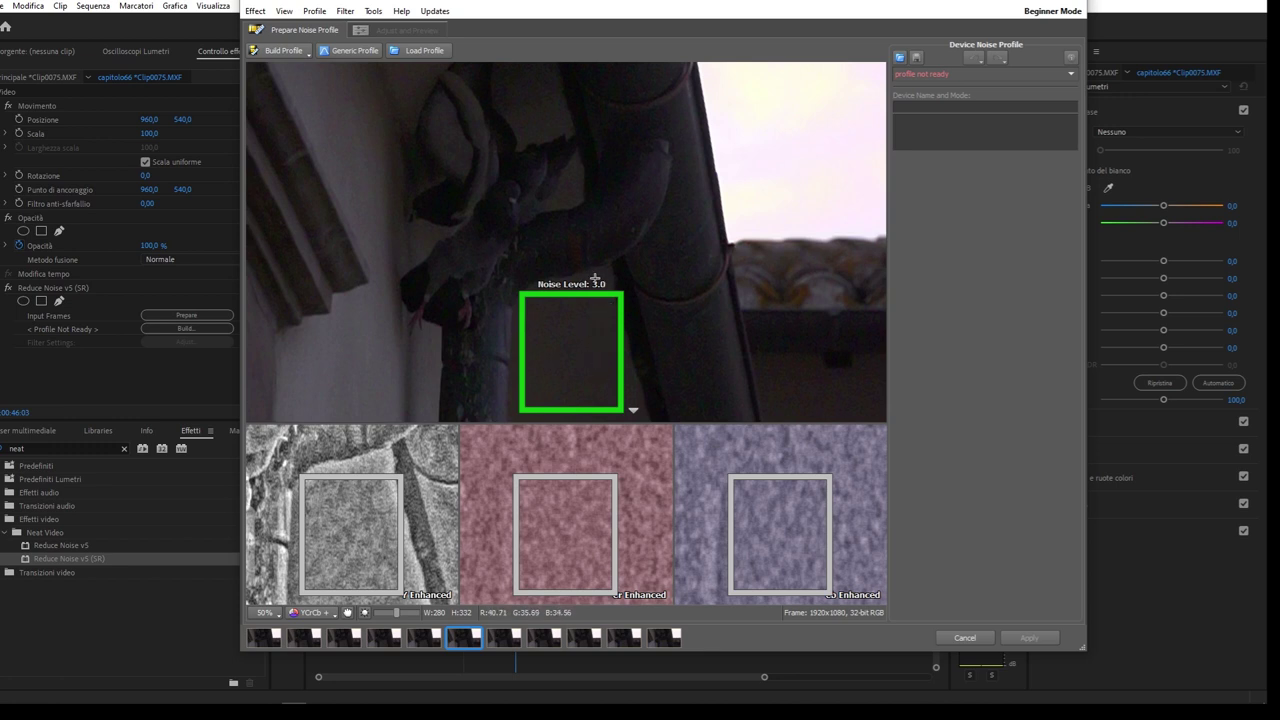
pyautogui.moveTo(301, 321); pyautogui.dragTo(381, 398)
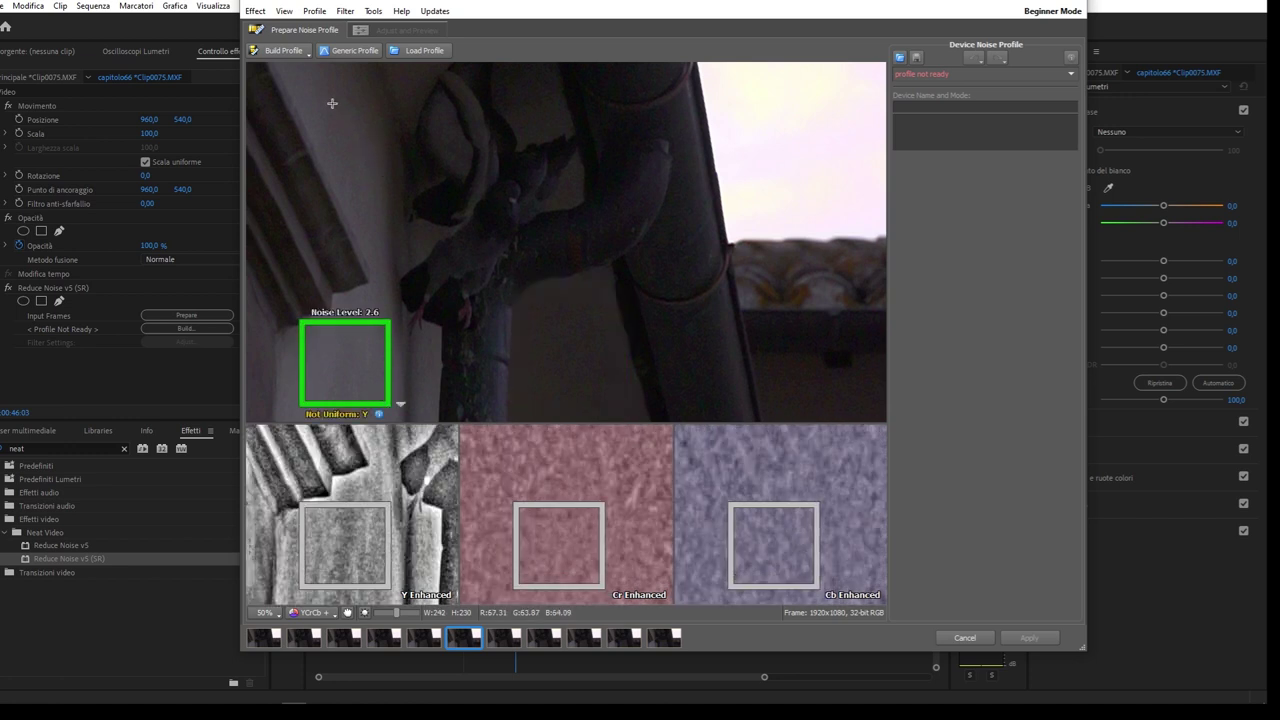
pyautogui.moveTo(321, 98); pyautogui.dragTo(391, 209)
pyautogui.moveTo(373, 140)
pyautogui.mouseDown()
pyautogui.moveTo(828, 296)
pyautogui.moveTo(587, 339)
pyautogui.mouseUp()
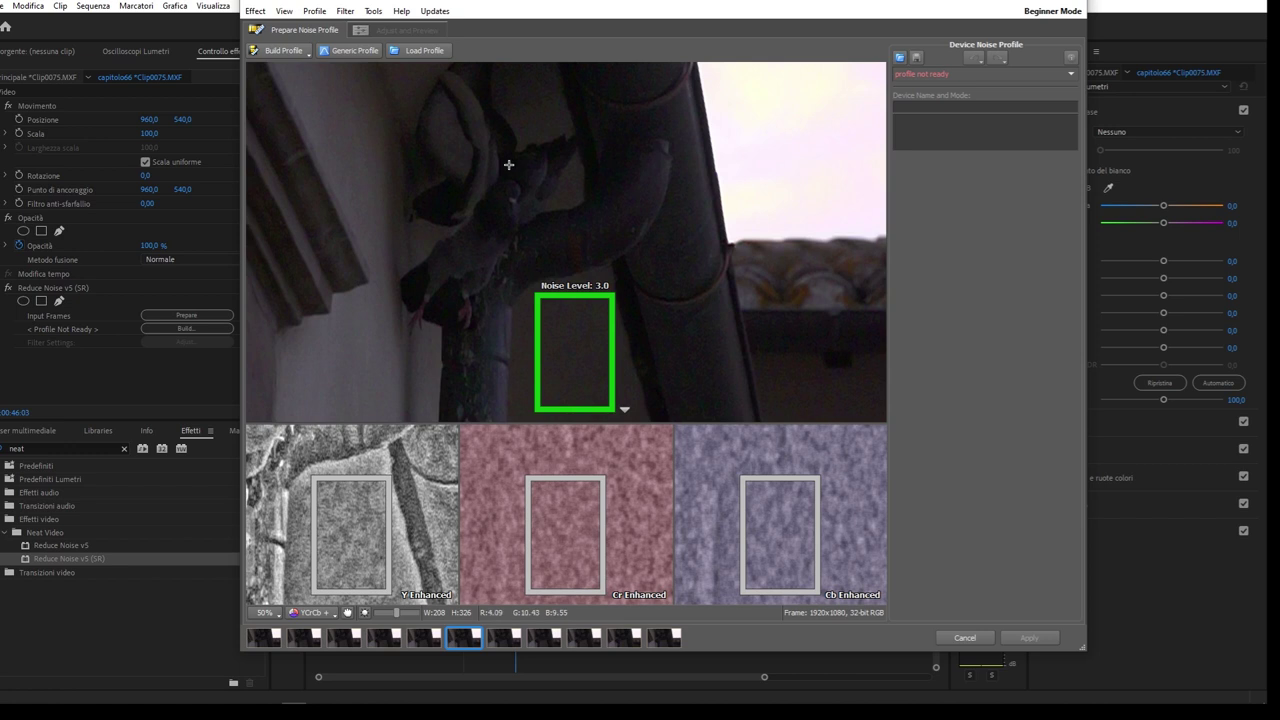
pyautogui.click(290, 51)
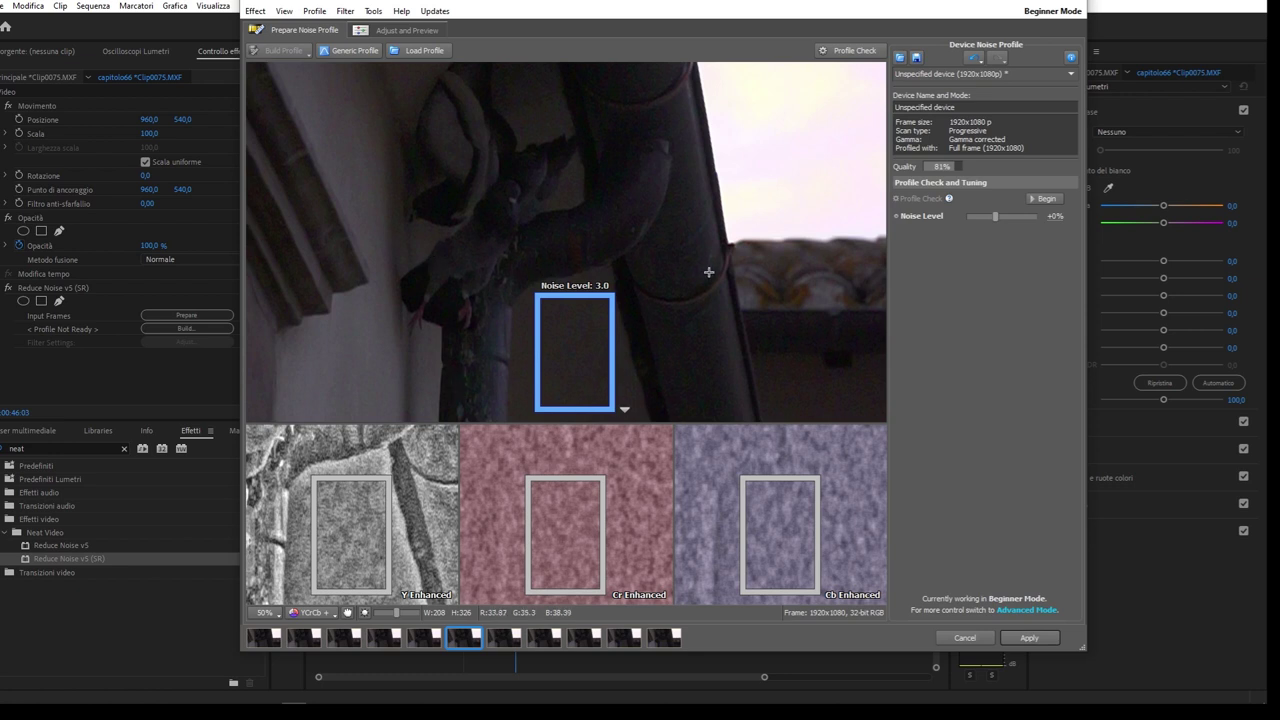
# Step: Review the new profile in Profile Check, then view the filtered preview with default settings
pyautogui.click(852, 51)
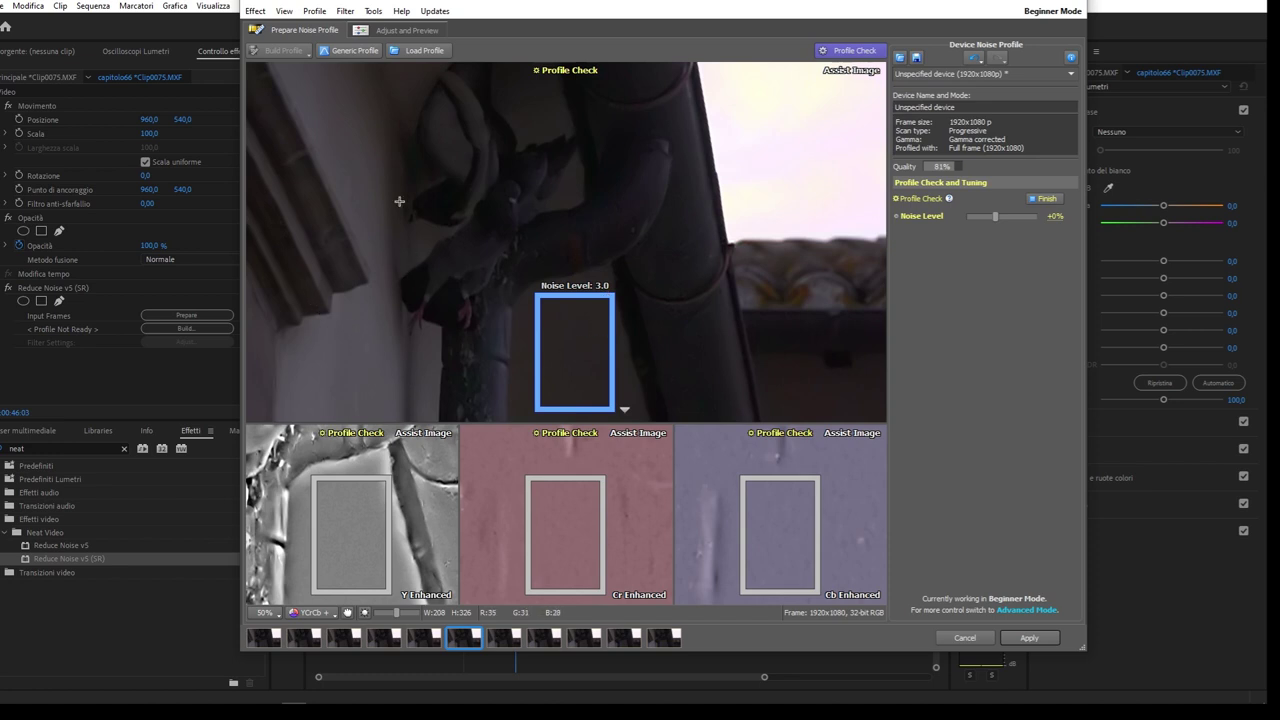
pyautogui.click(432, 30)
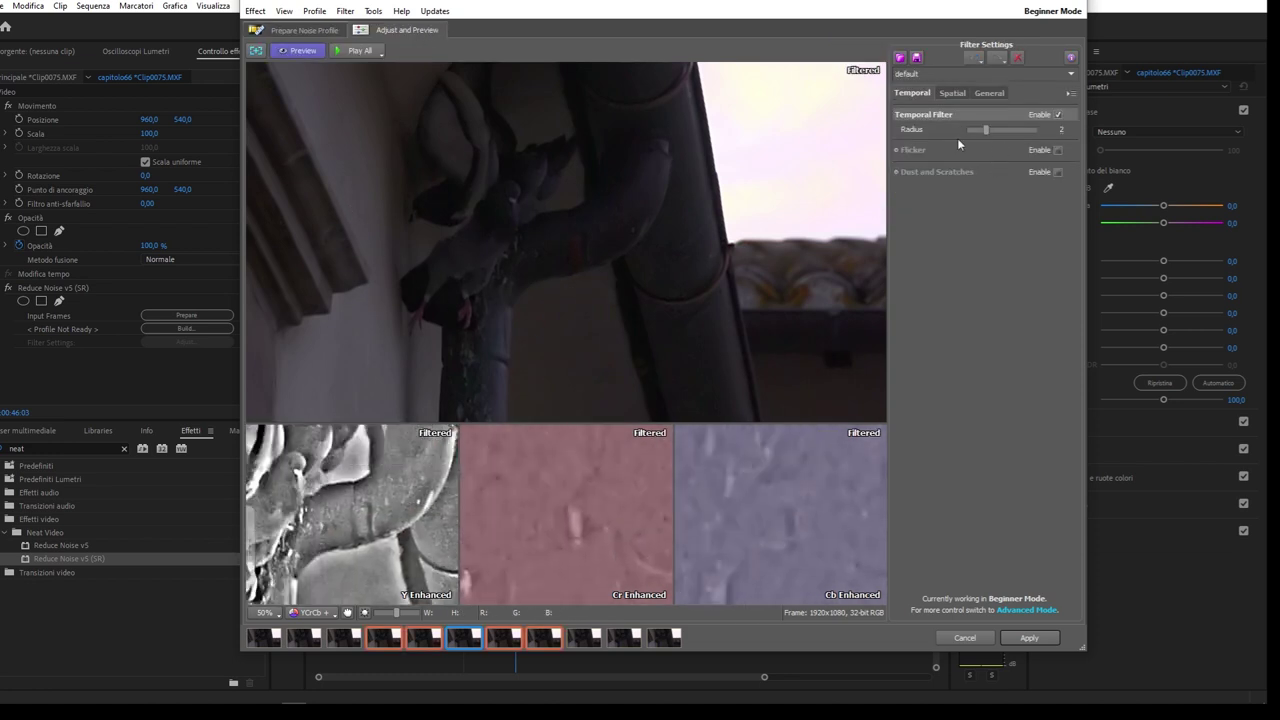
# Step: Look through the Temporal, Spatial and General tabs, ending on Spatial settings (luminance 40%)
pyautogui.click(954, 93)
pyautogui.click(988, 92)
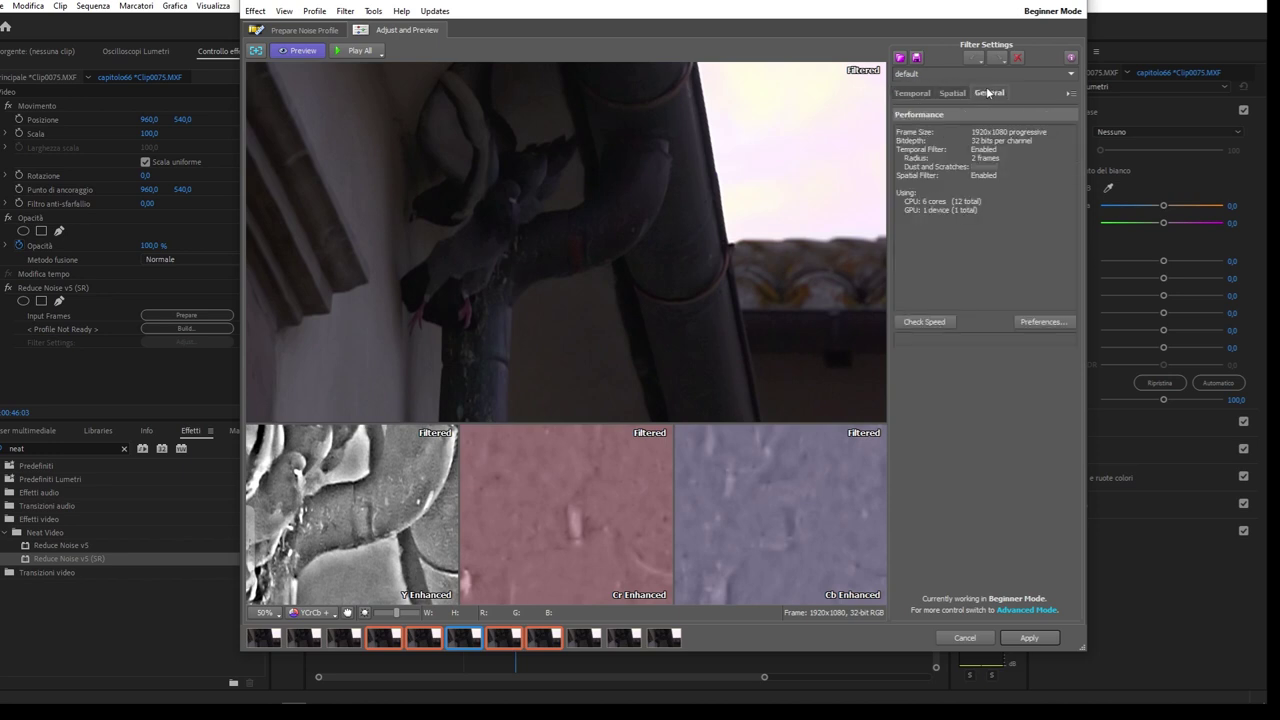
pyautogui.click(955, 93)
pyautogui.click(926, 93)
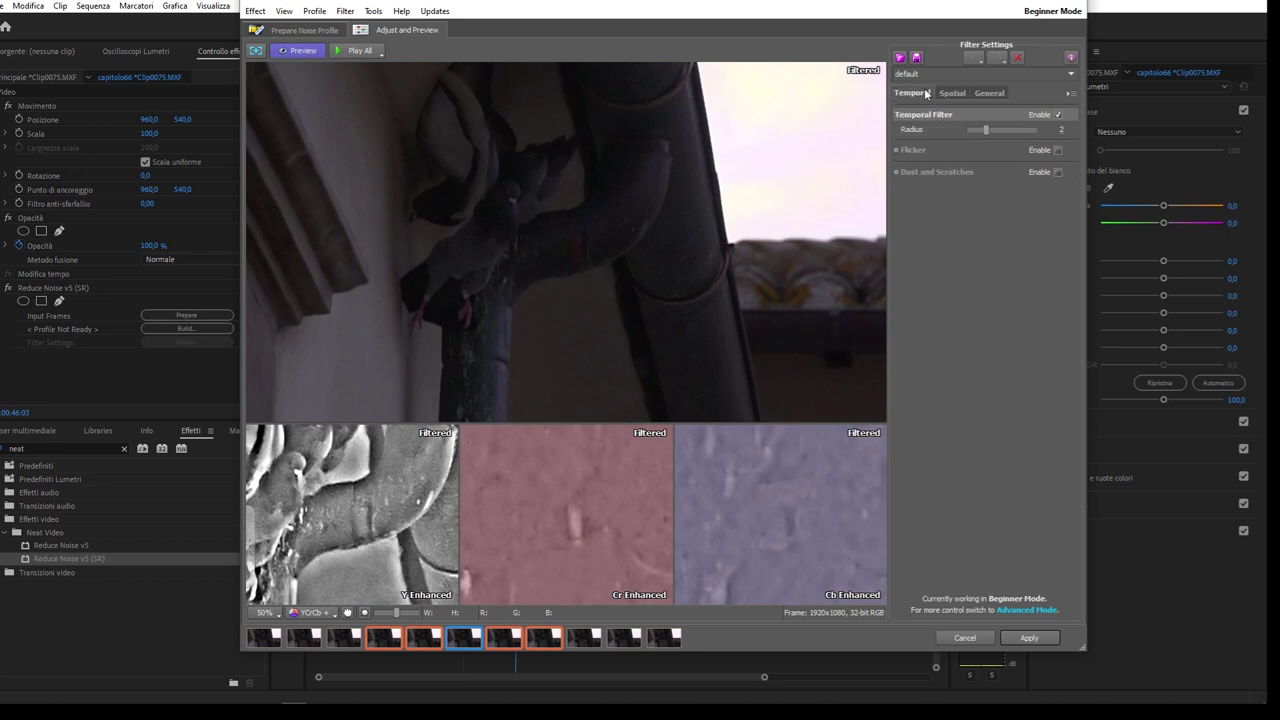
pyautogui.click(956, 93)
pyautogui.click(989, 92)
pyautogui.click(953, 93)
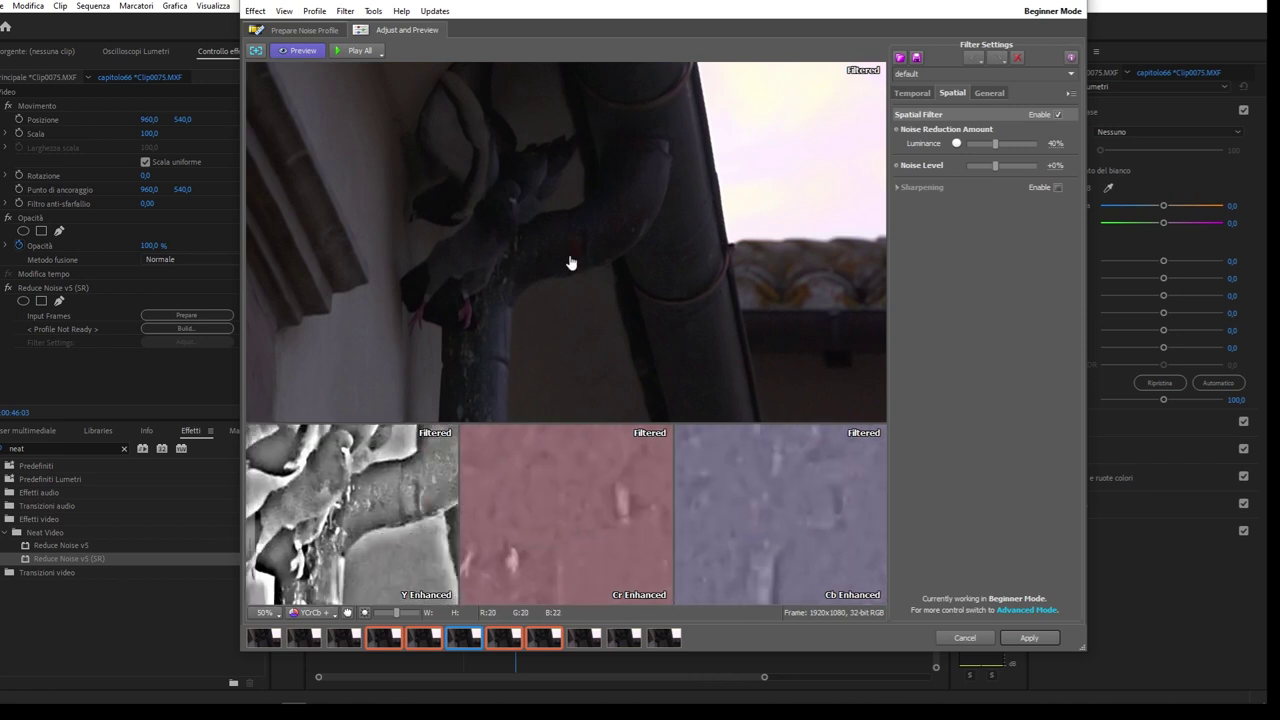
# Step: Toggle the preview between original and filtered images several times, ending on the filtered view
pyautogui.click(509, 217)
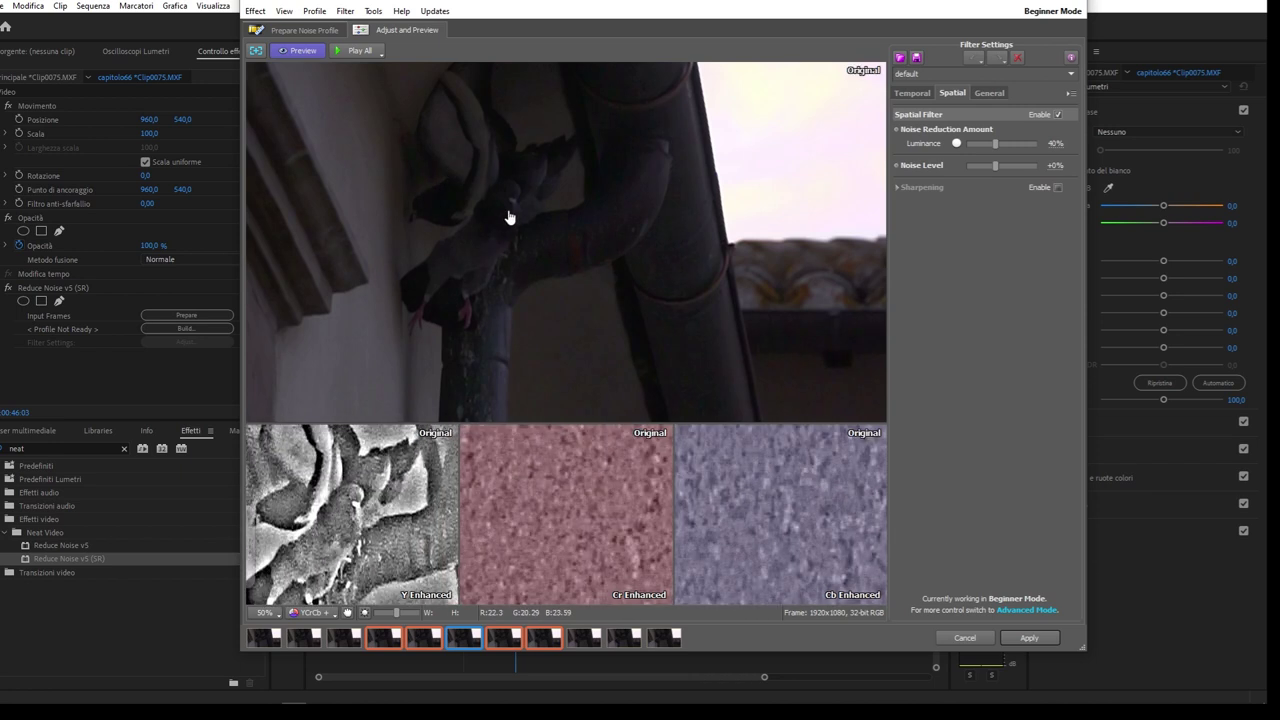
pyautogui.click(509, 217)
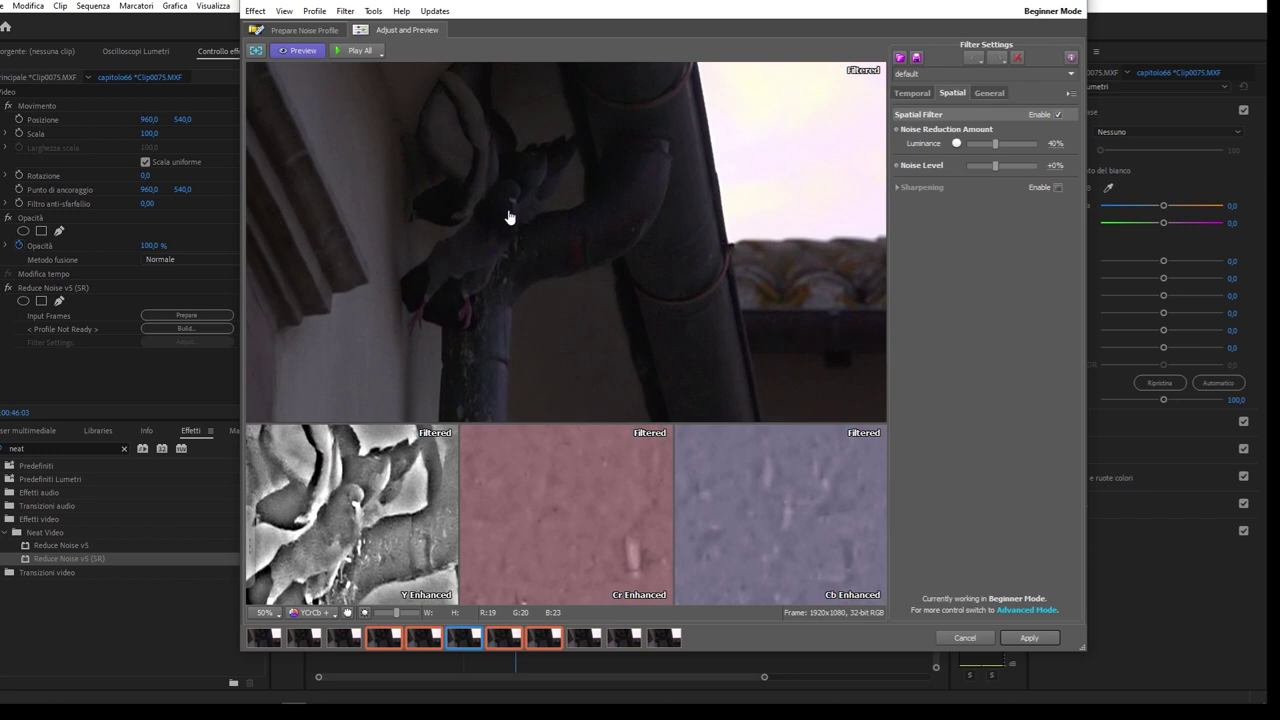
pyautogui.click(509, 217)
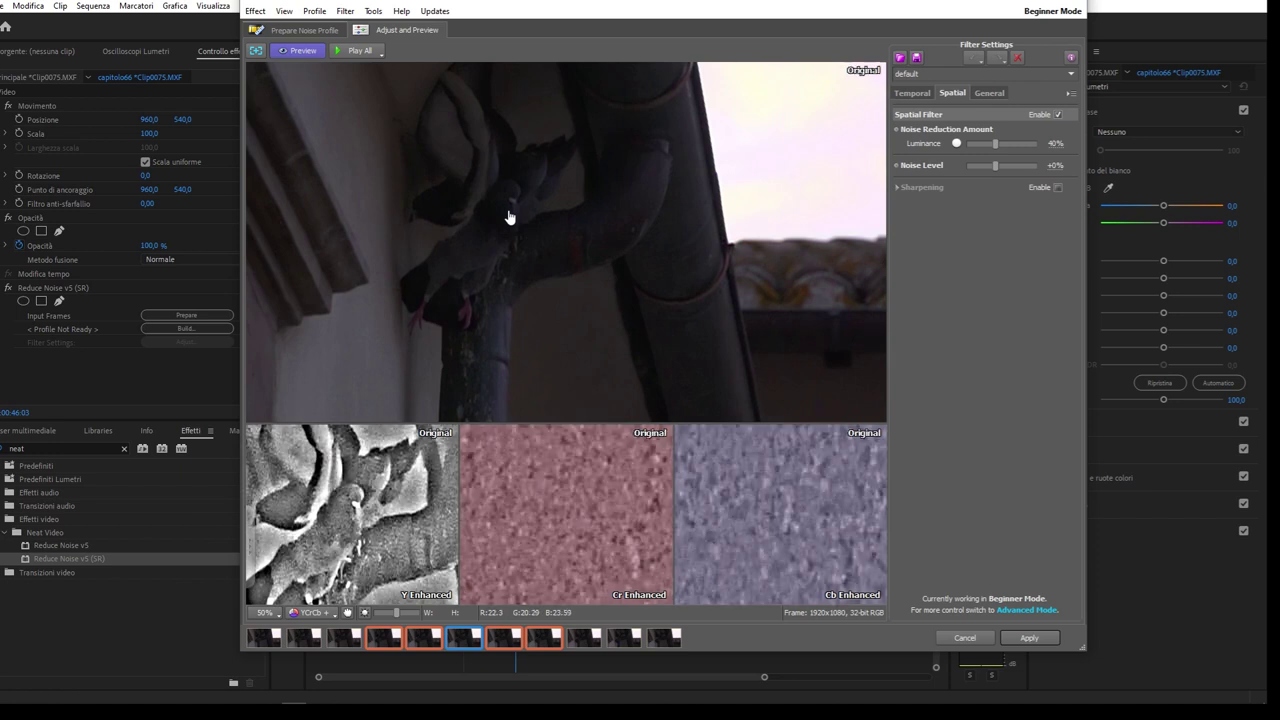
pyautogui.click(509, 217)
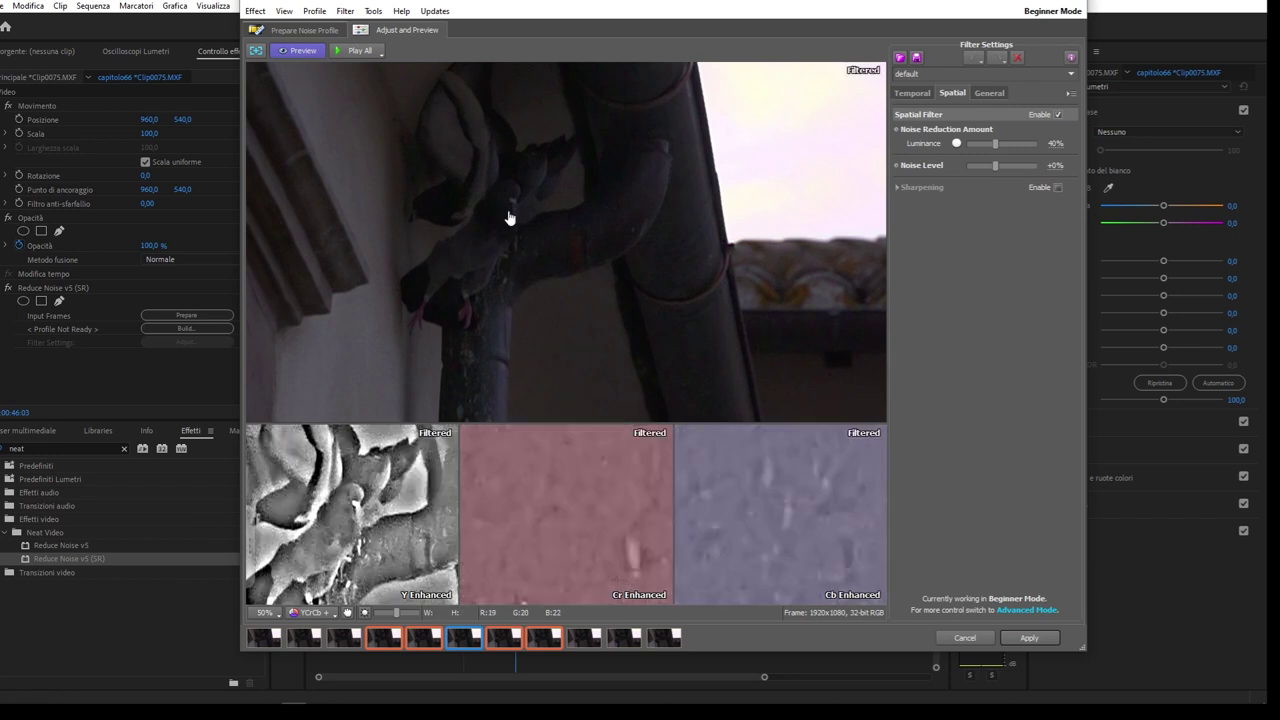
pyautogui.click(509, 217)
pyautogui.click(509, 217)
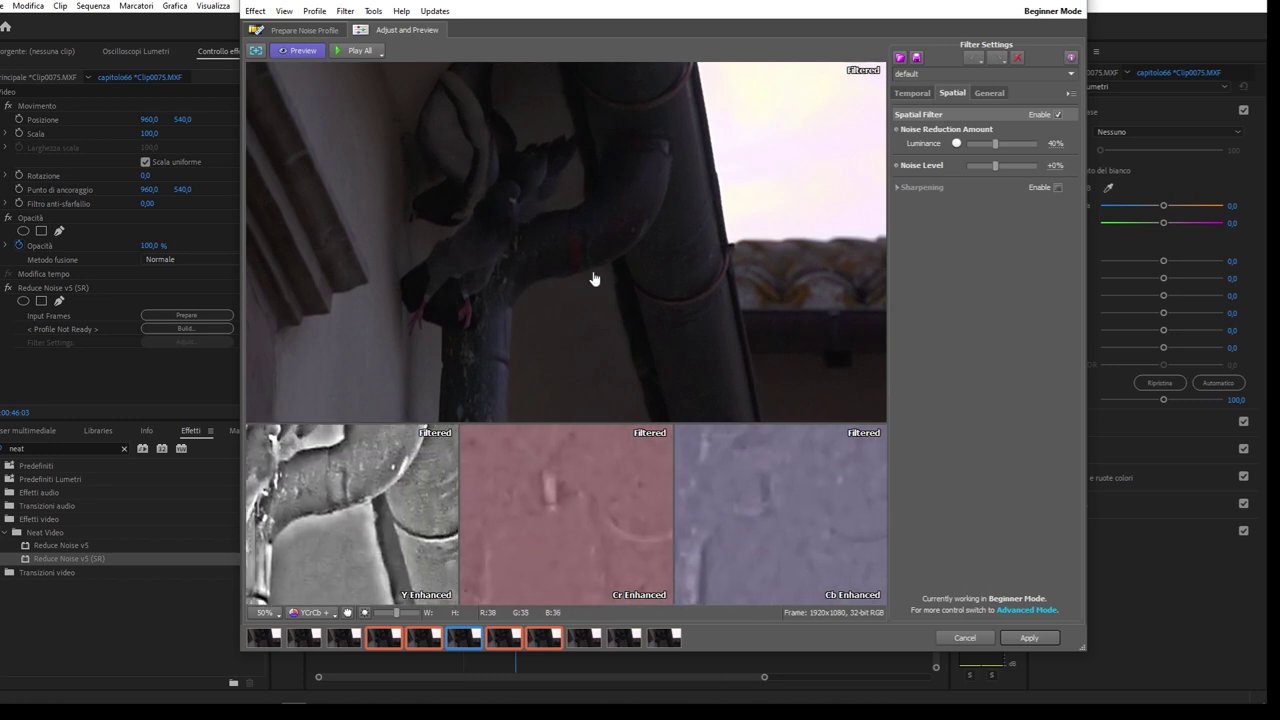
pyautogui.click(592, 208)
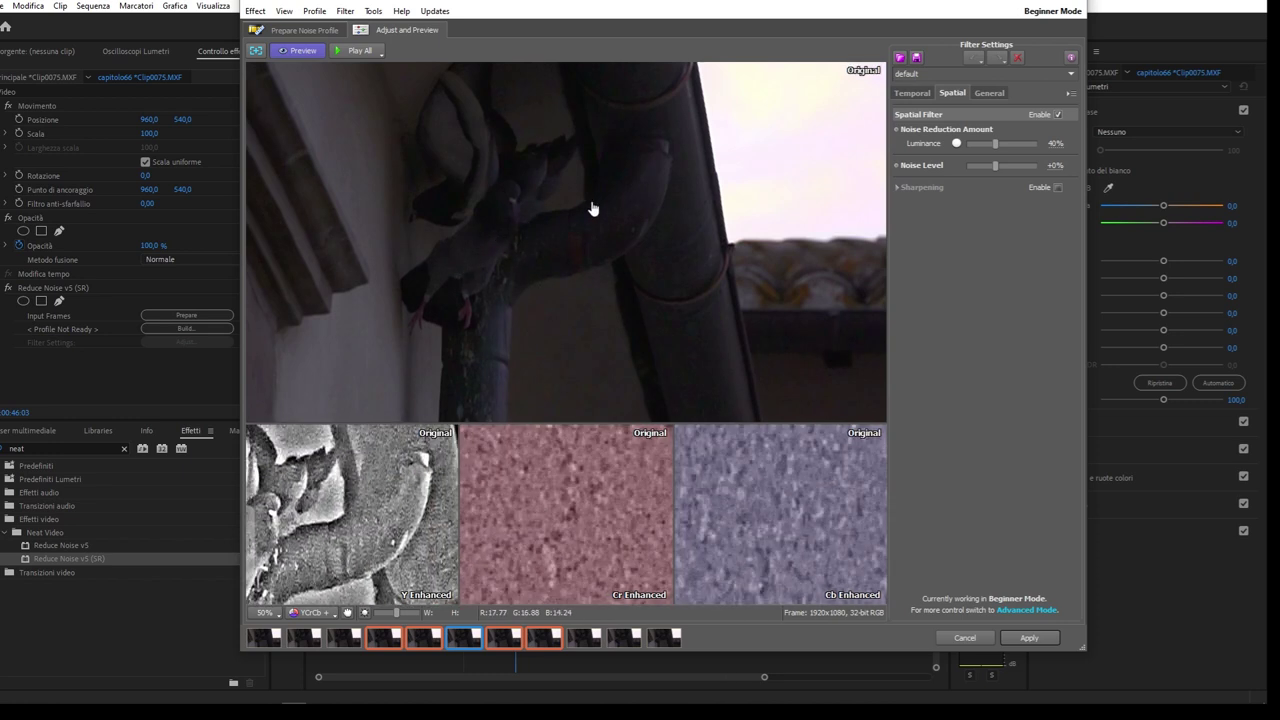
pyautogui.click(592, 208)
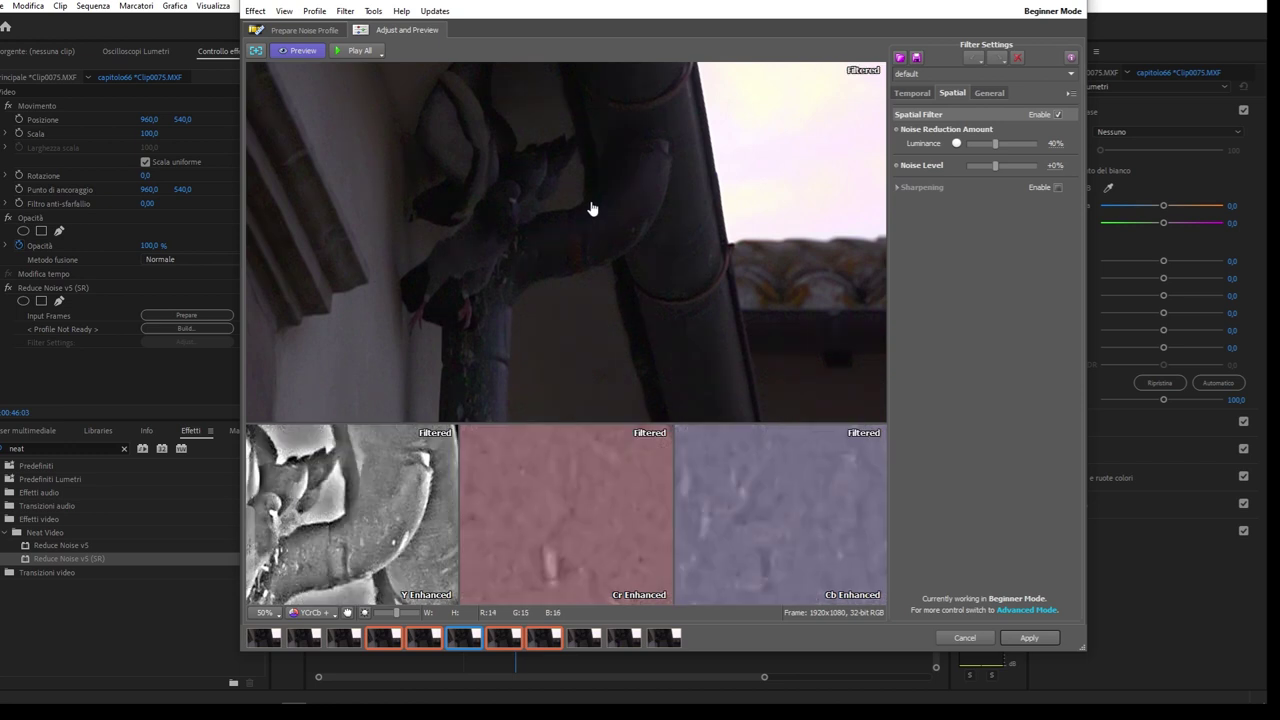
# Step: Set spatial luminance to 60%, noise level to +40%, temporal radius to 4, and apply
pyautogui.click(1019, 143)
pyautogui.click(1016, 166)
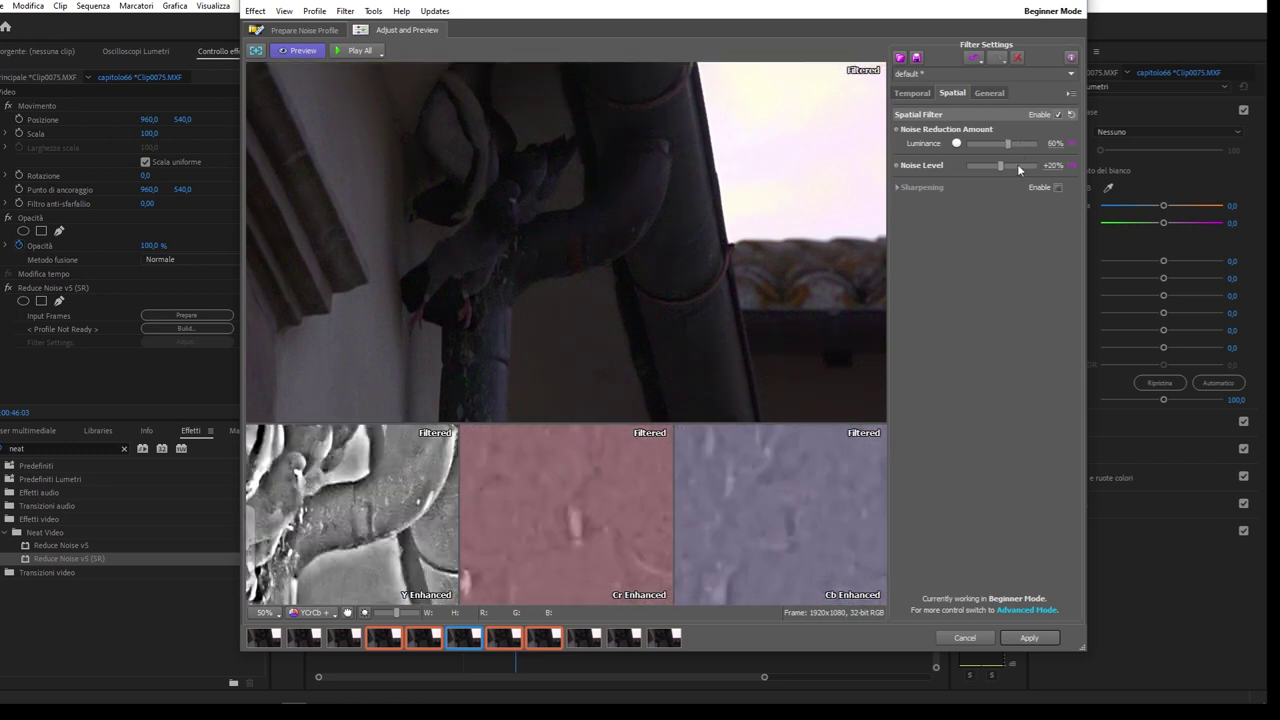
pyautogui.click(912, 93)
pyautogui.click(1040, 143)
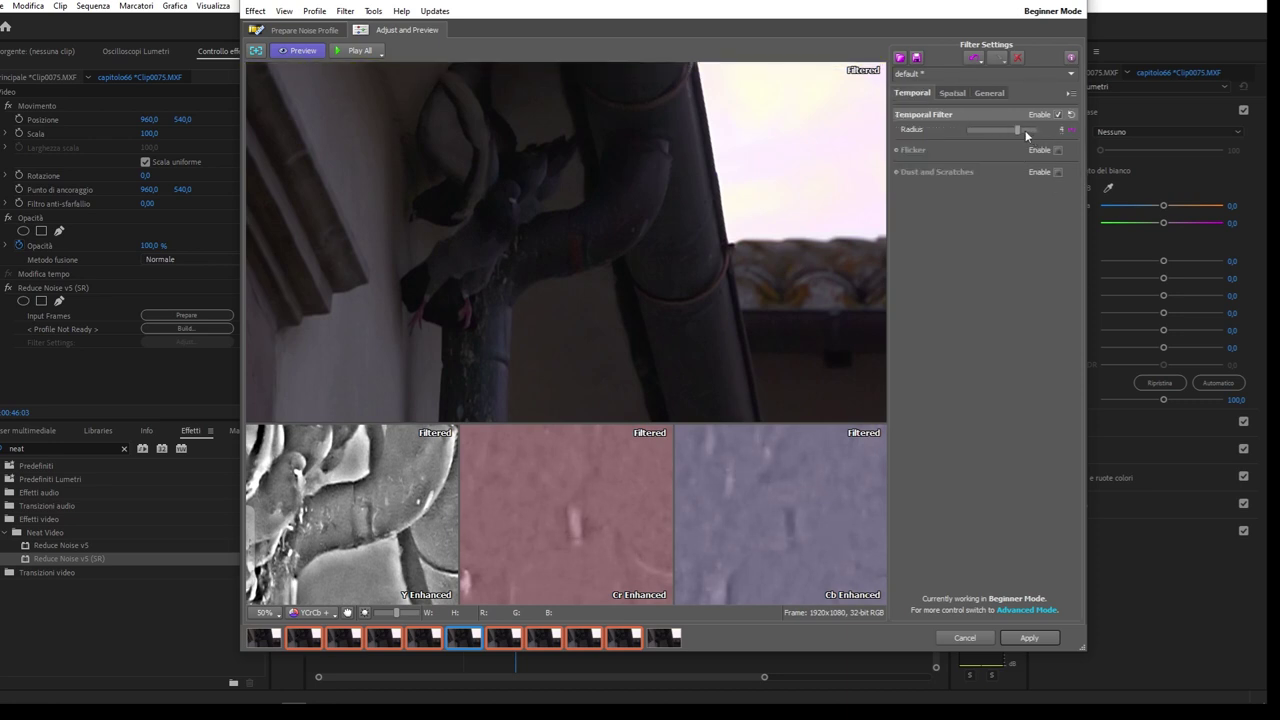
pyautogui.click(948, 92)
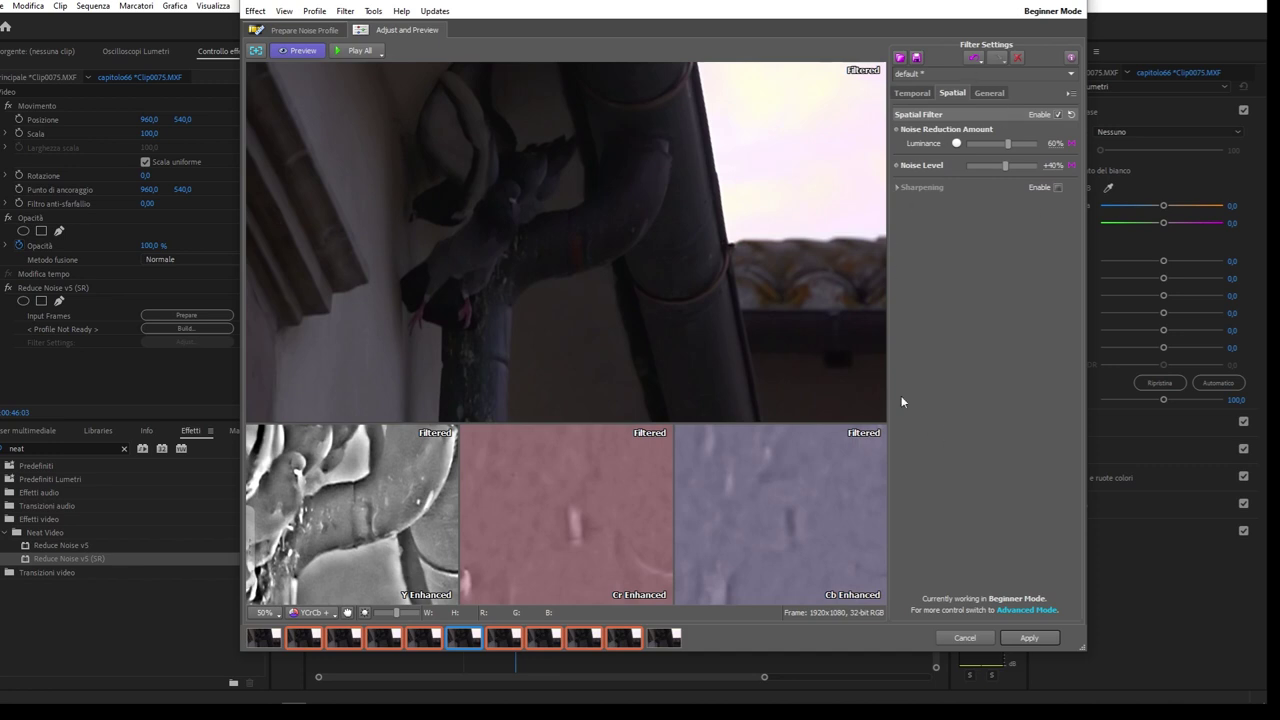
pyautogui.click(1024, 639)
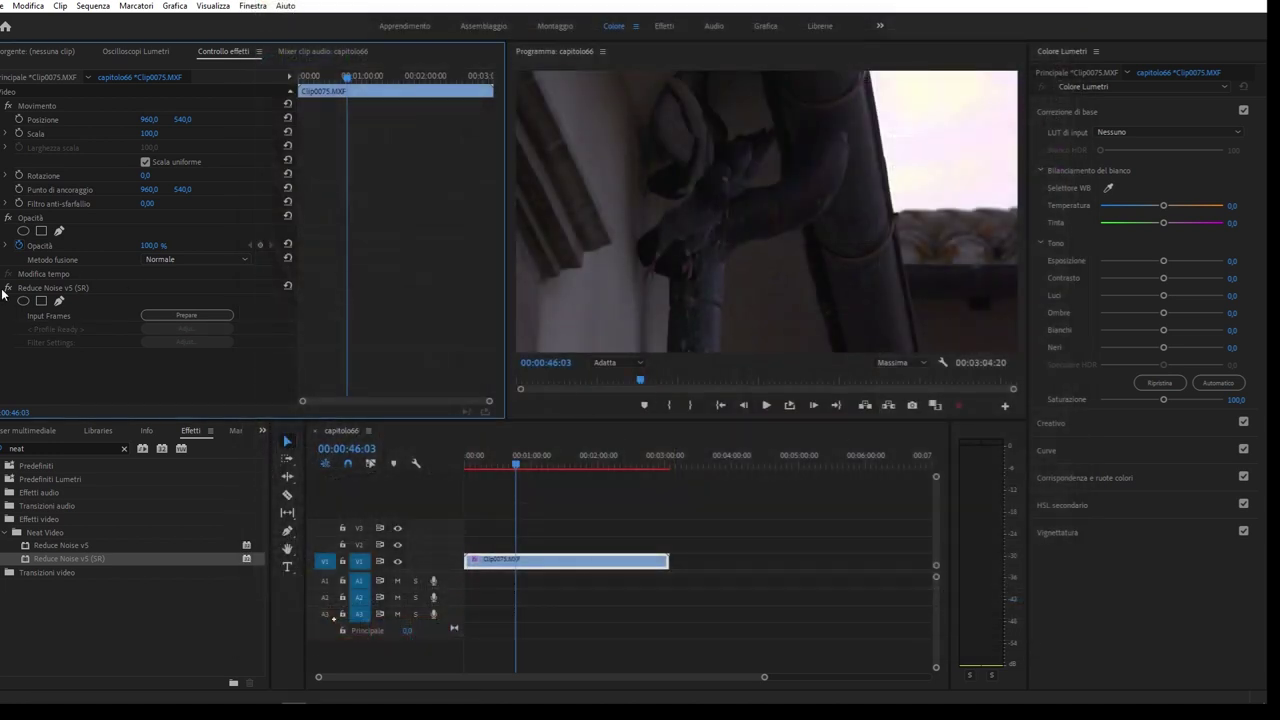
# Step: Enlarge the Program monitor and toggle Reduce Noise v5 off and on to compare
pyautogui.moveTo(467, 419); pyautogui.dragTo(467, 573)
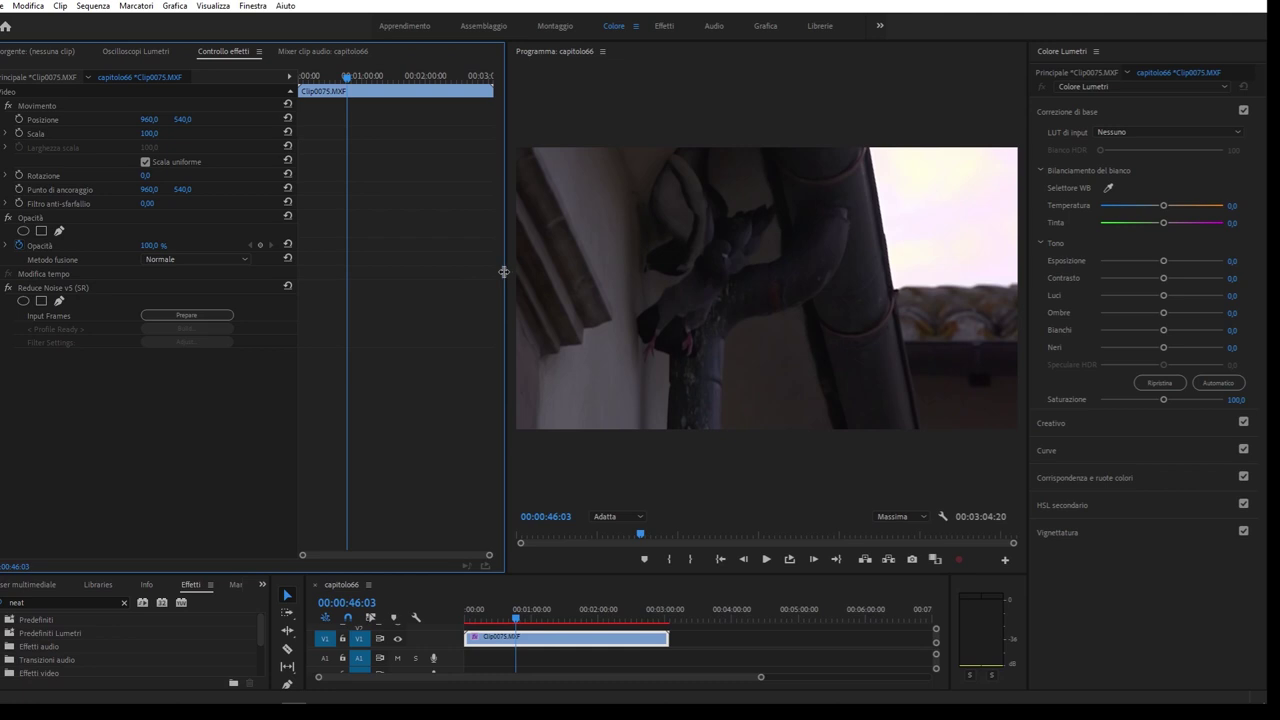
pyautogui.moveTo(504, 271); pyautogui.dragTo(205, 299)
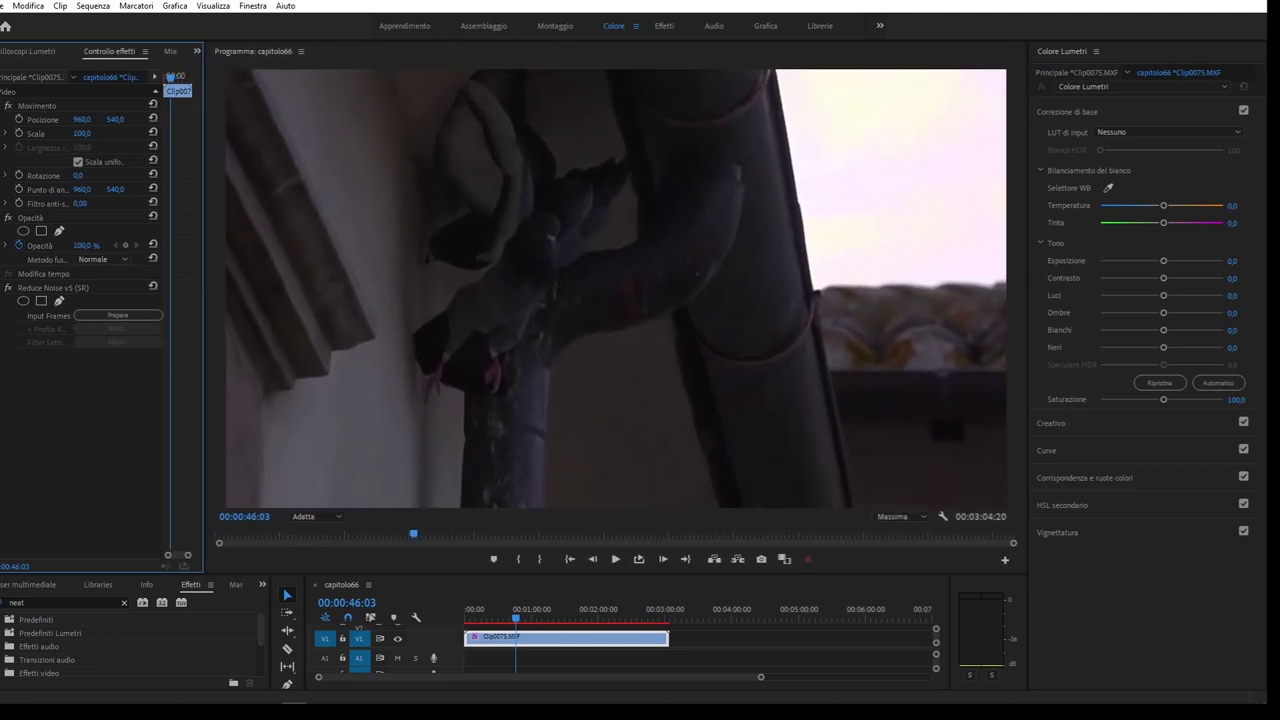
pyautogui.click(8, 287)
pyautogui.click(9, 288)
pyautogui.click(10, 290)
pyautogui.click(9, 288)
# Step: Keep comparing noisy and denoised views, leave Reduce Noise v5 on, and widen Effect Controls
pyautogui.click(9, 288)
pyautogui.click(9, 288)
pyautogui.click(9, 288)
pyautogui.click(9, 288)
pyautogui.click(9, 288)
pyautogui.click(9, 288)
pyautogui.click(9, 288)
pyautogui.click(9, 288)
pyautogui.moveTo(203, 240); pyautogui.dragTo(413, 248)
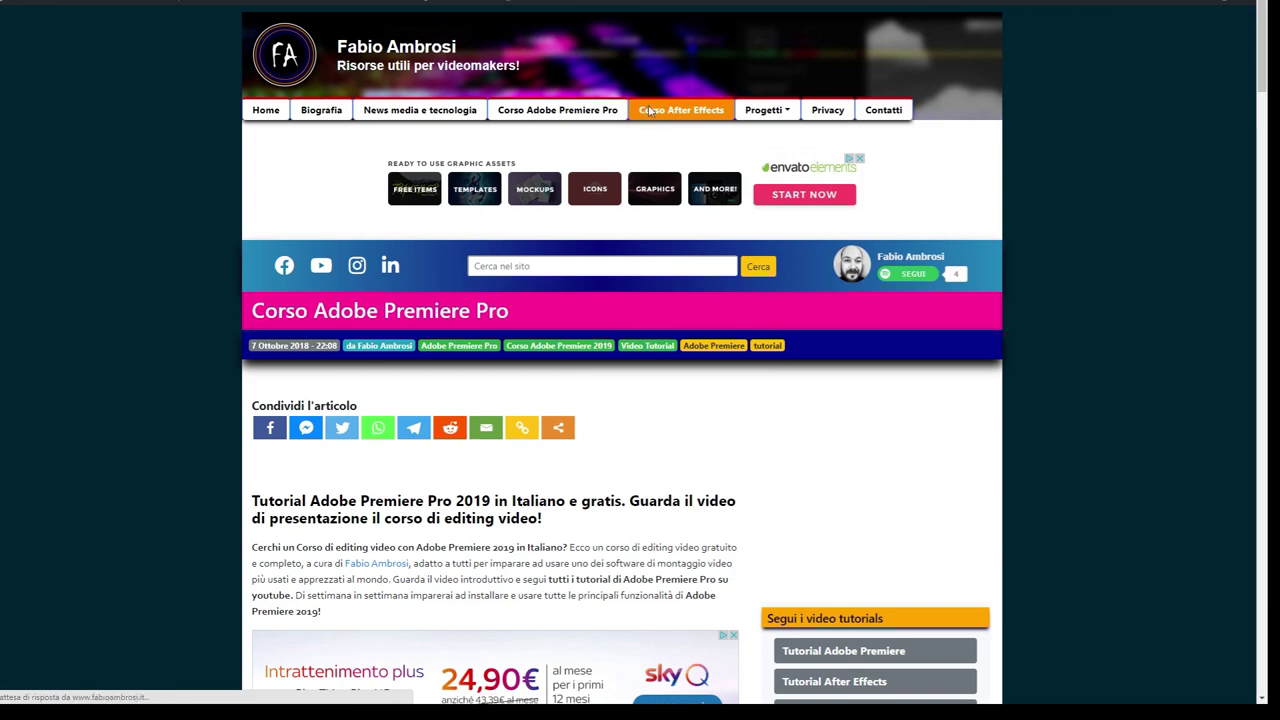
# Step: Open the Corso After Effects course page and scroll down through it and the YouTube videos
pyautogui.click(648, 112)
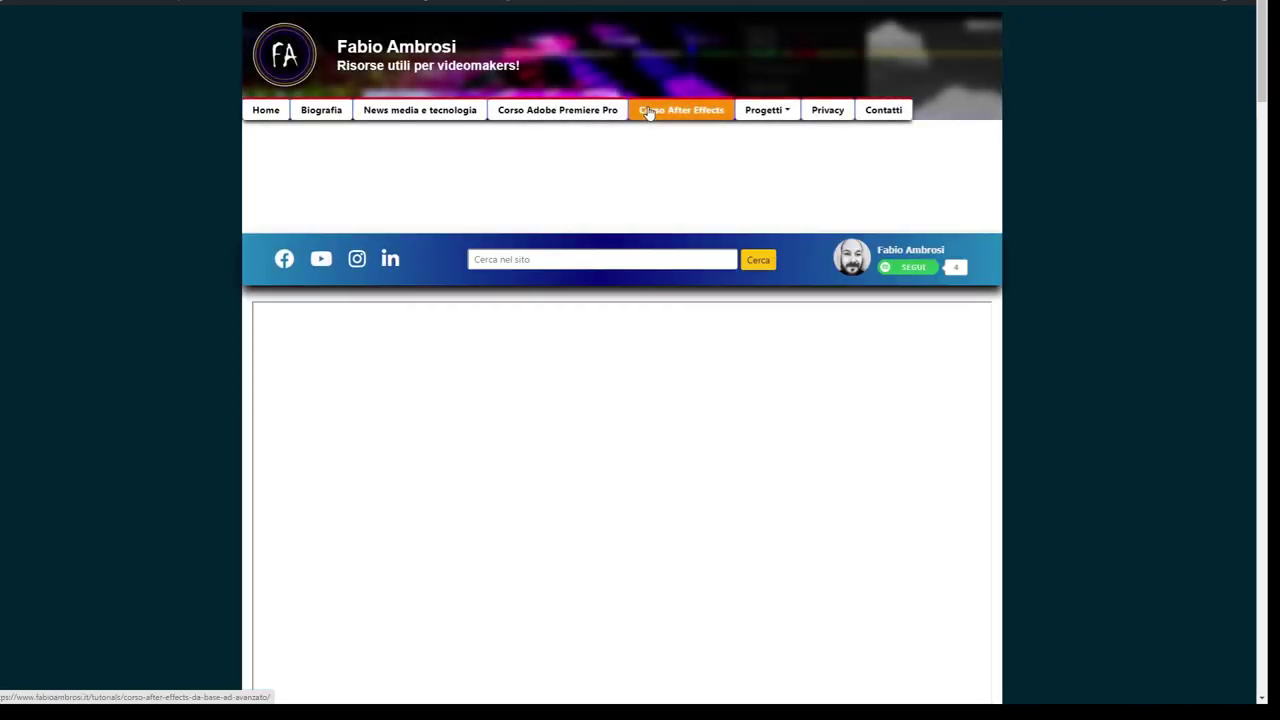
pyautogui.scroll(-3, 225, 234)
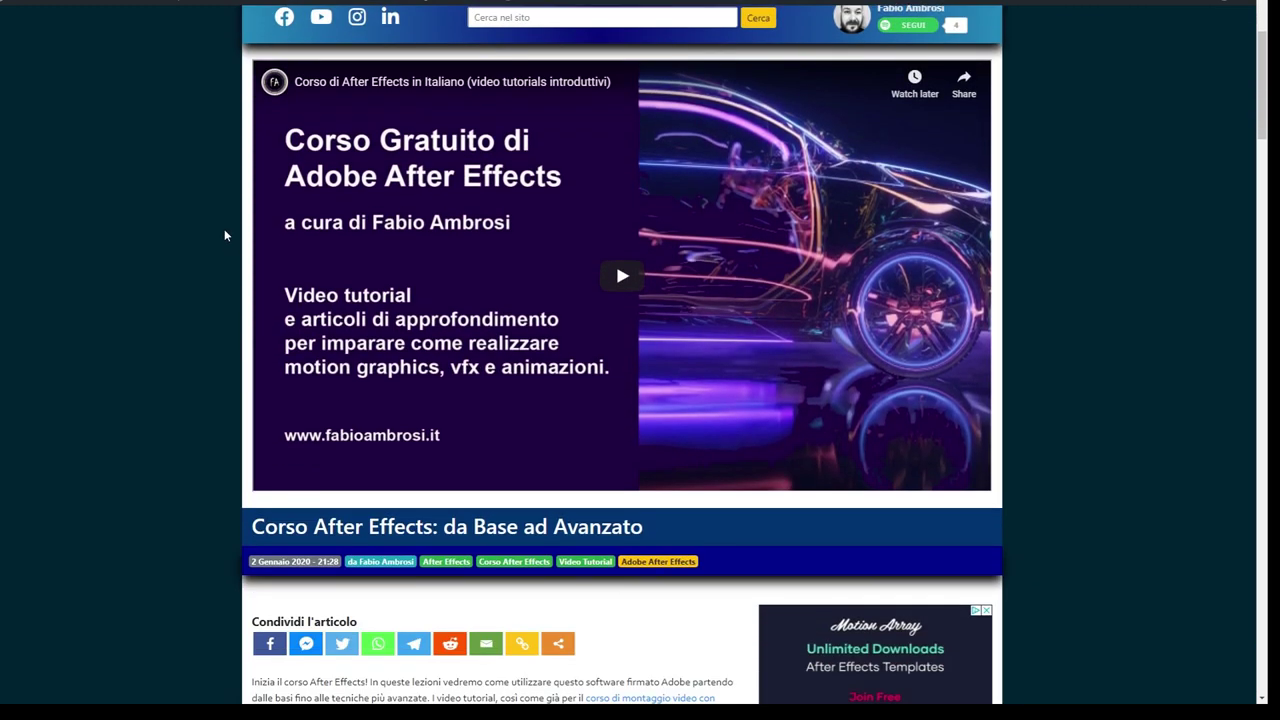
pyautogui.scroll(-3, 224, 235)
pyautogui.scroll(-5, 224, 235)
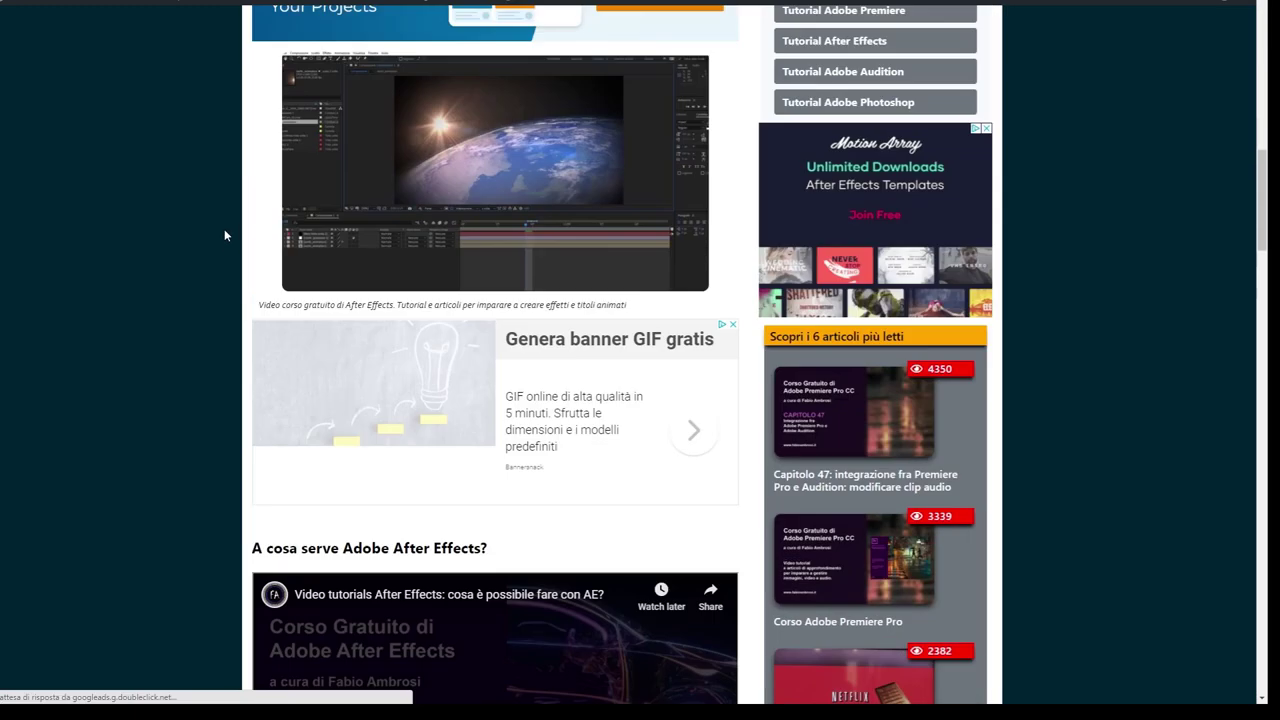
pyautogui.scroll(-4, 224, 235)
pyautogui.scroll(-5, 224, 235)
pyautogui.scroll(-5, 224, 235)
pyautogui.scroll(-4, 225, 235)
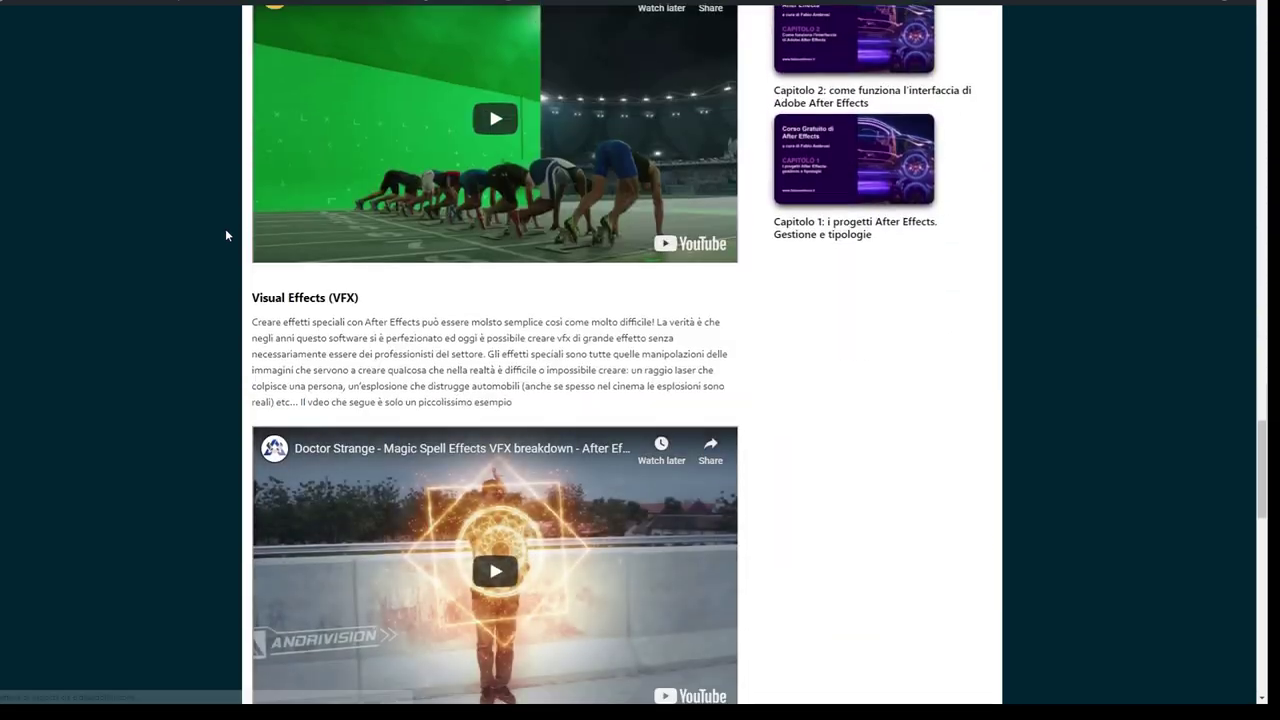
pyautogui.scroll(-6, 225, 235)
pyautogui.scroll(-2, 225, 235)
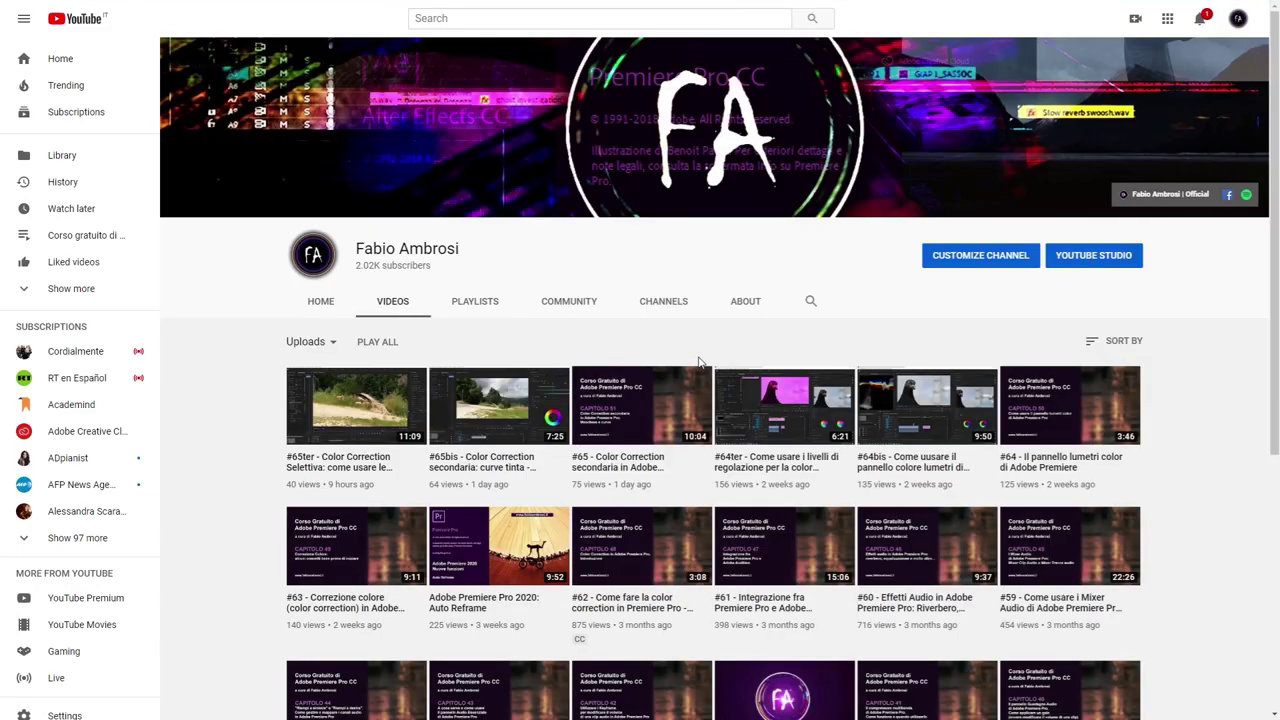
pyautogui.scroll(-2, 703, 375)
pyautogui.scroll(-3, 700, 370)
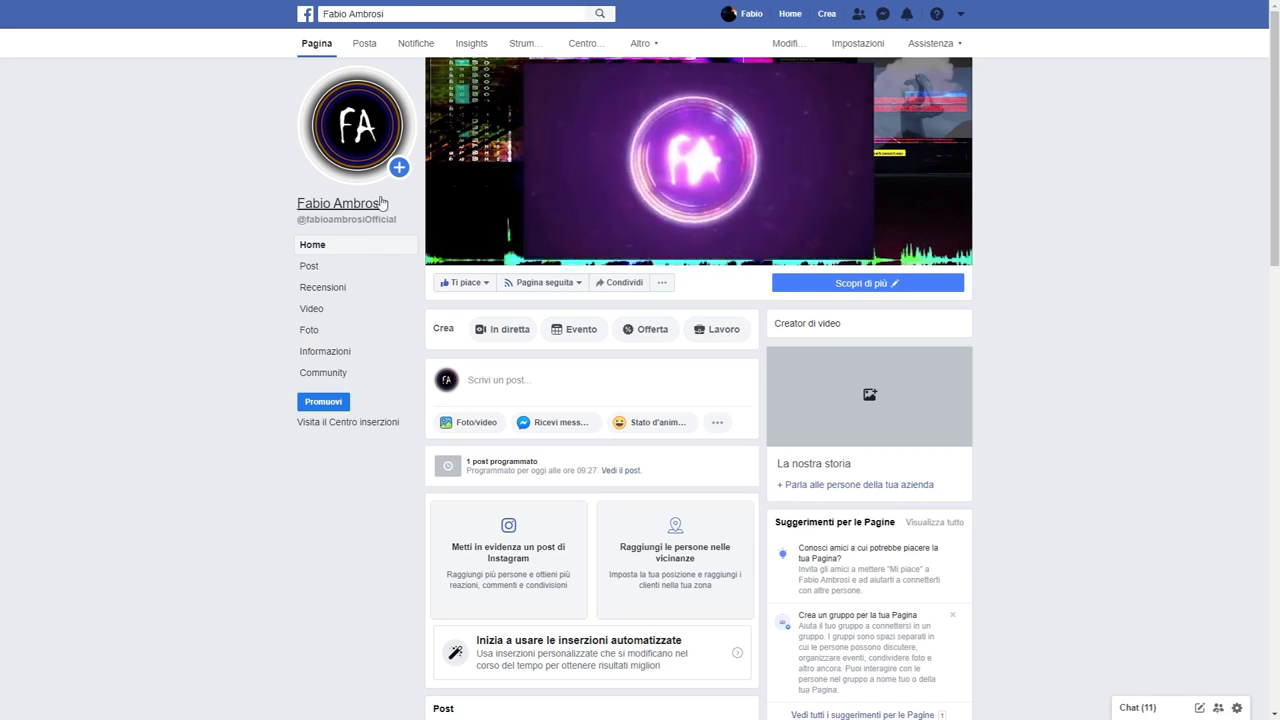
# Step: Scroll the tutorial author's Facebook page past Feedback e recensioni, Video and Foto to the Post feed
pyautogui.scroll(-4, 266, 218)
pyautogui.scroll(-4, 266, 218)
pyautogui.scroll(-4, 266, 218)
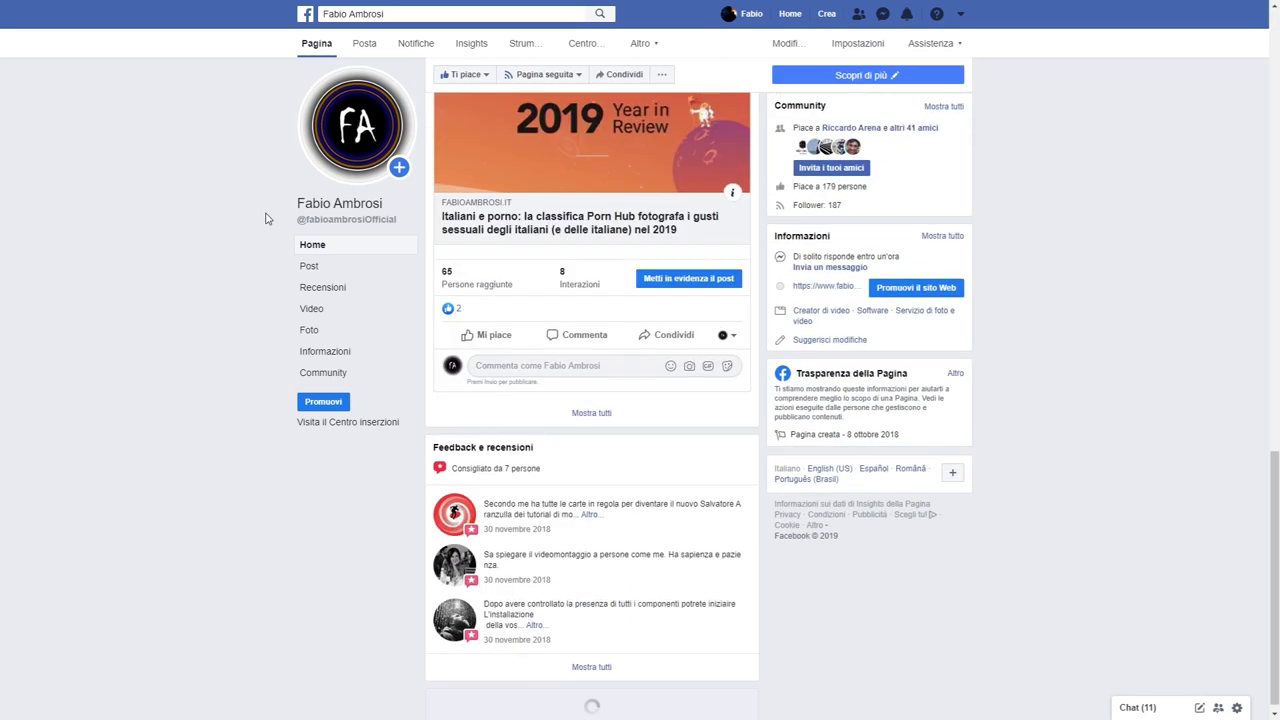
pyautogui.scroll(-4, 686, 331)
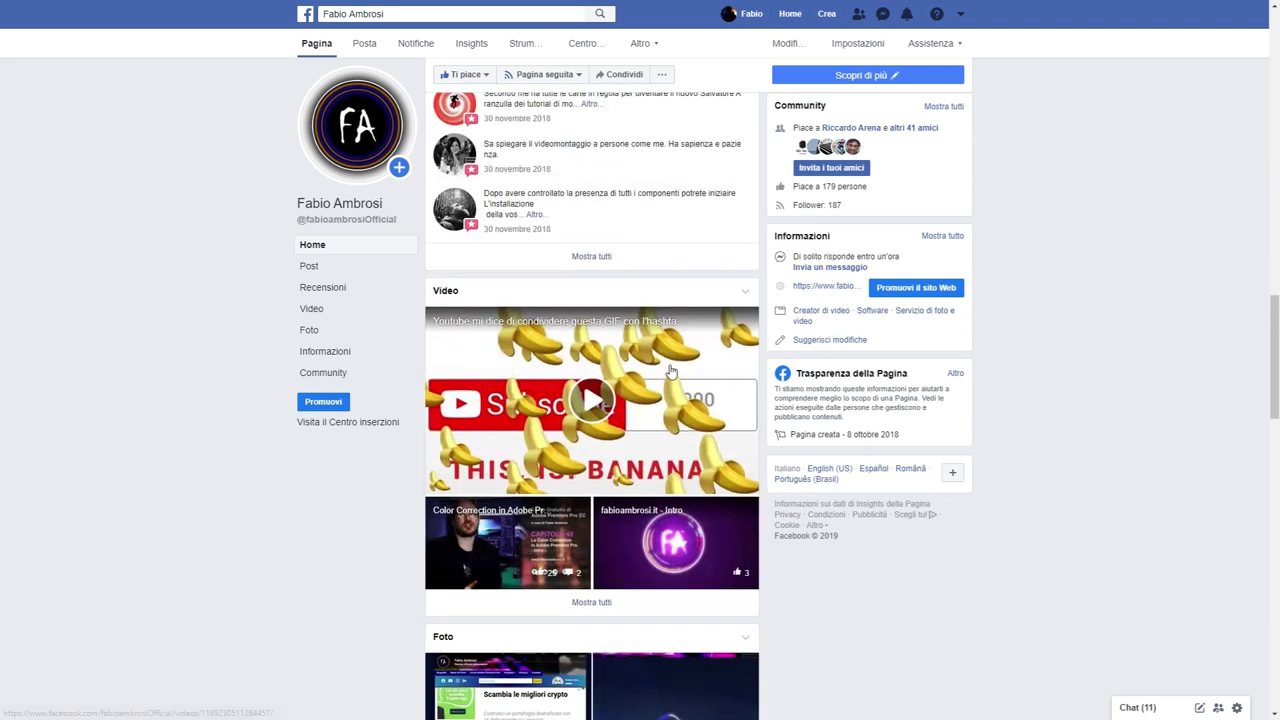
pyautogui.scroll(-2, 669, 371)
pyautogui.scroll(-3, 673, 372)
pyautogui.scroll(-4, 672, 372)
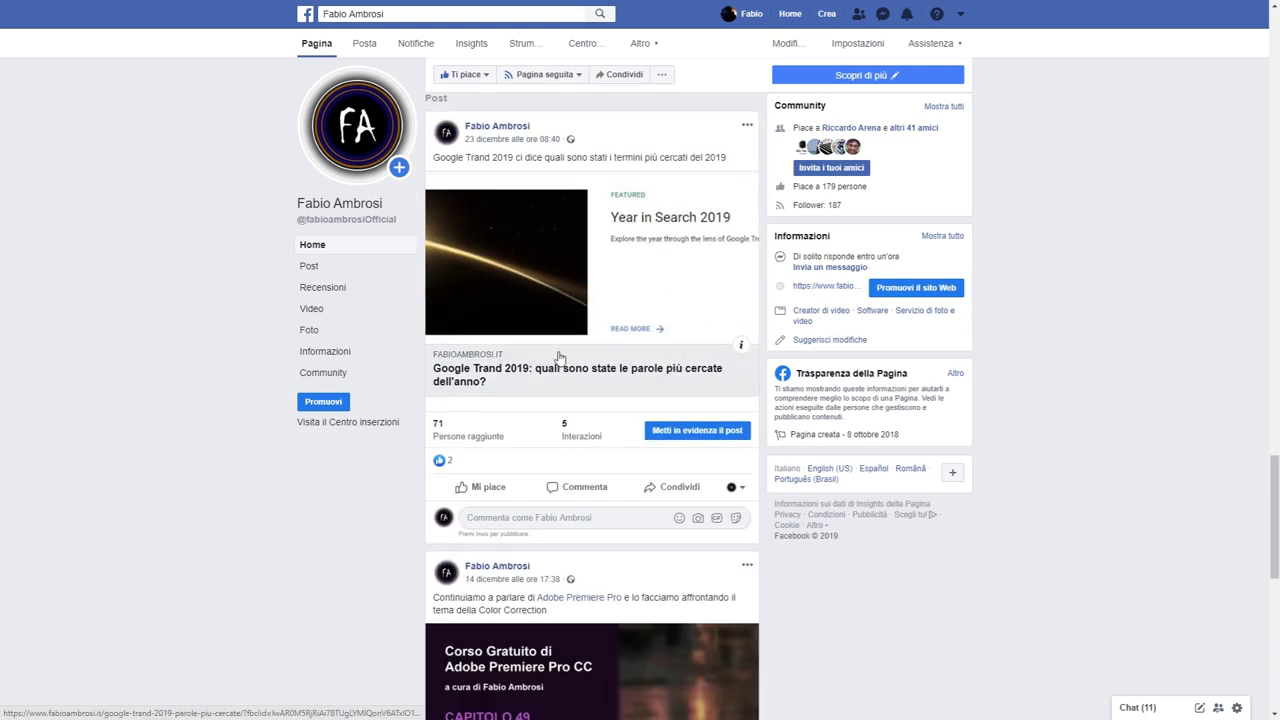
pyautogui.scroll(-4, 560, 358)
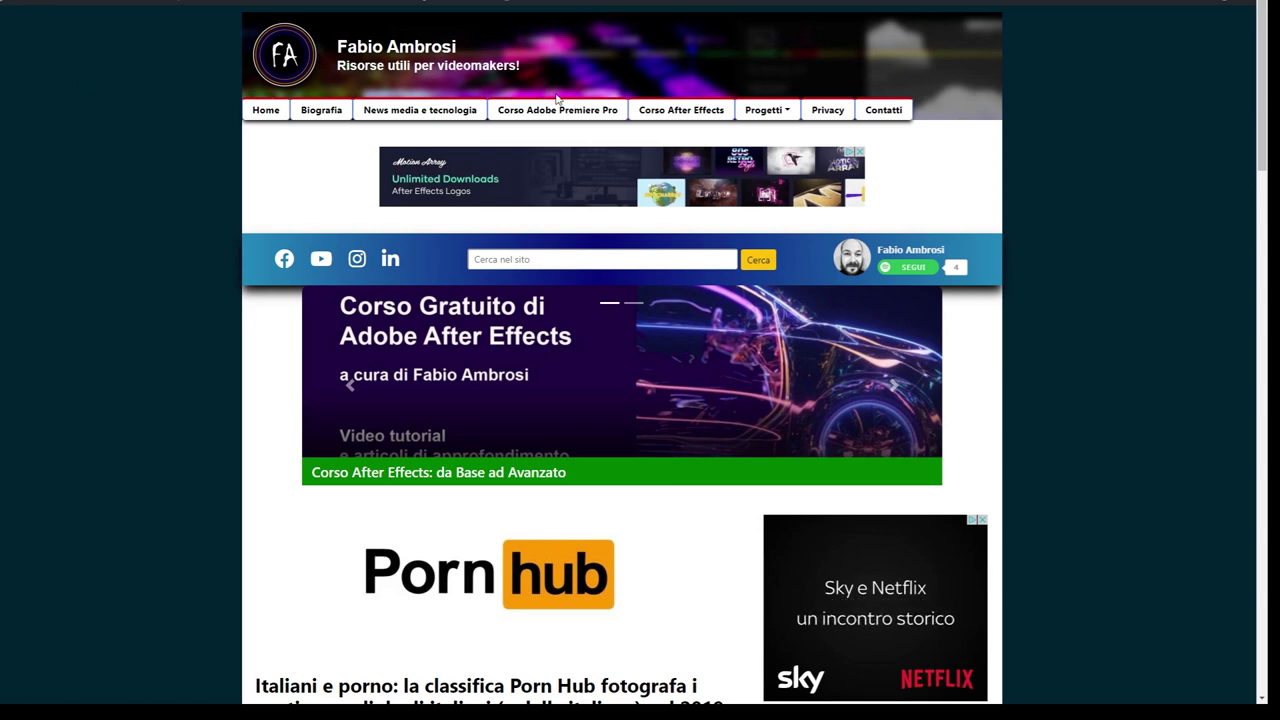
# Step: Open the Corso Adobe Premiere Pro page and scroll down to its lesson list
pyautogui.click(565, 110)
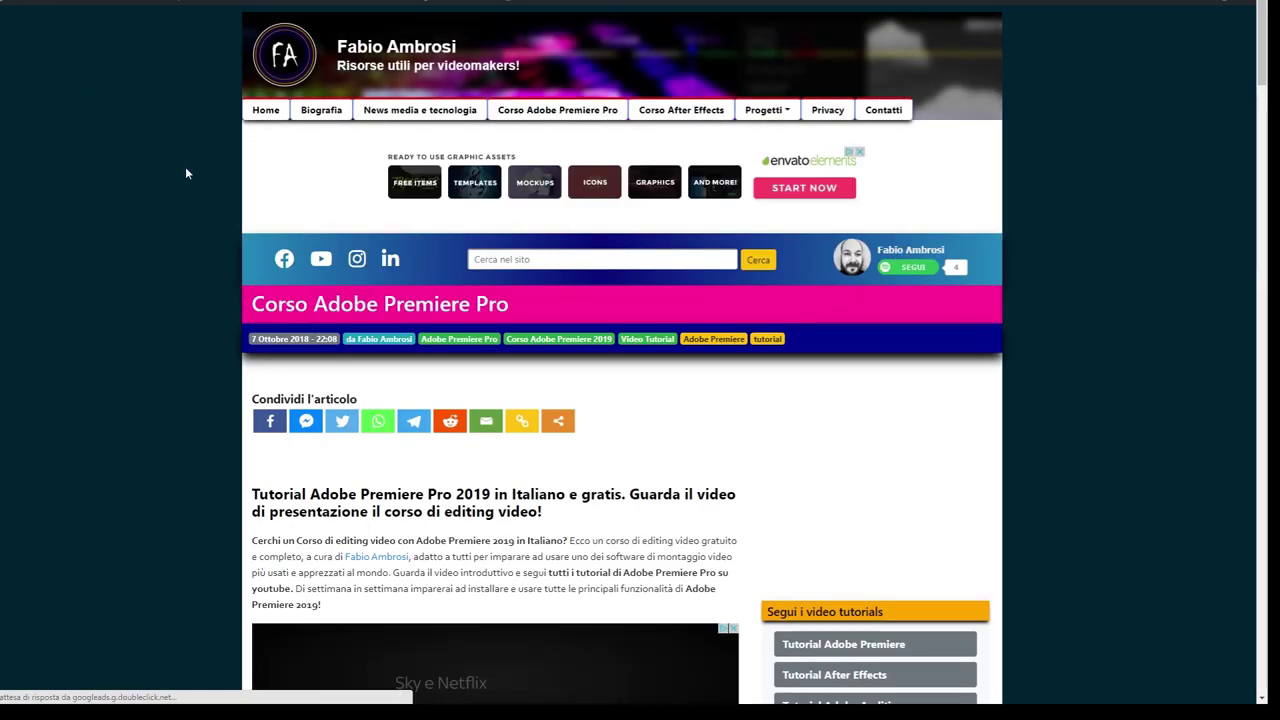
pyautogui.scroll(-3, 185, 170)
pyautogui.scroll(-5, 185, 166)
pyautogui.scroll(-5, 185, 166)
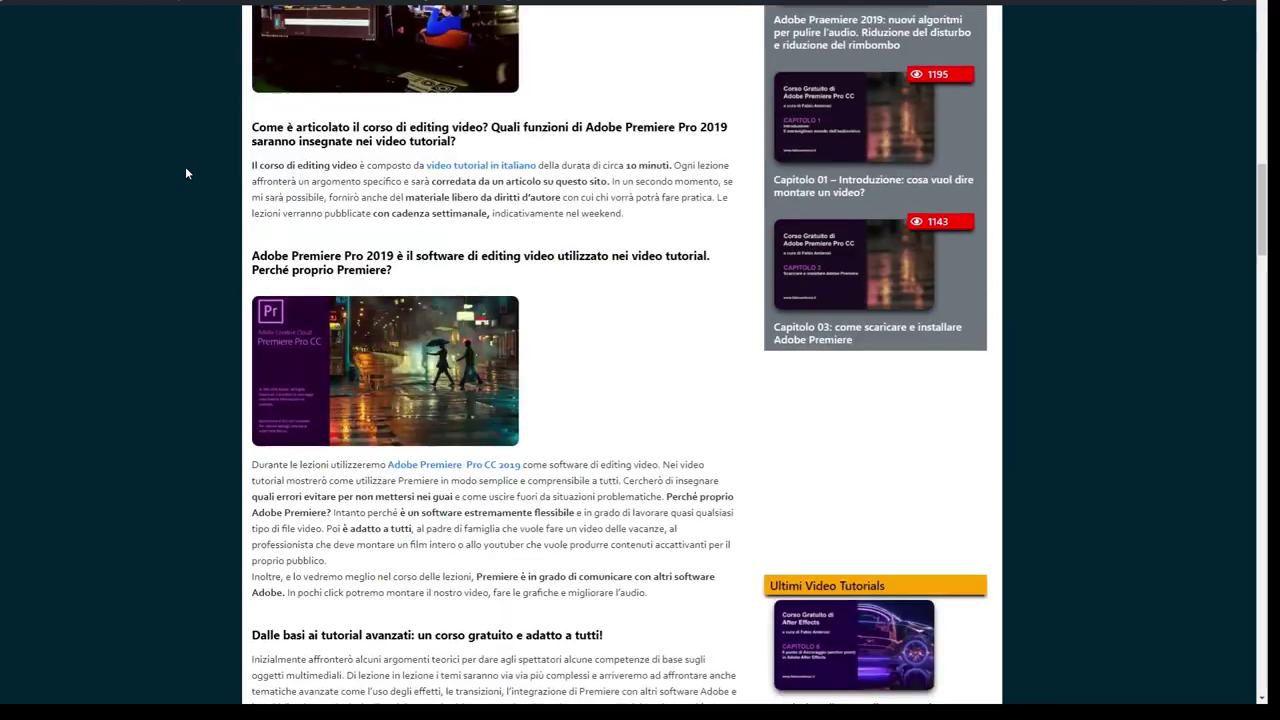
pyautogui.scroll(-5, 185, 166)
pyautogui.scroll(-5, 186, 167)
pyautogui.scroll(-4, 186, 173)
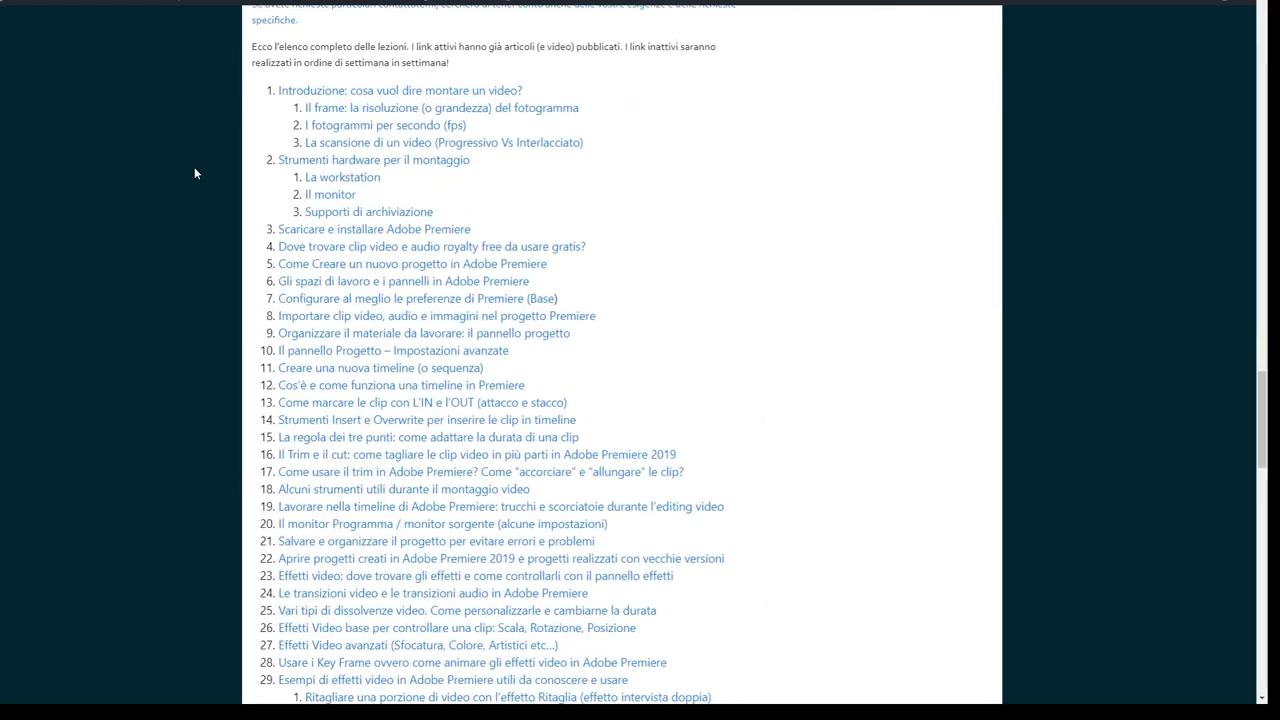
# Step: Highlight the Premiere Pro lesson list, then clear the selection and return to the page top
pyautogui.moveTo(262, 93); pyautogui.dragTo(360, 297)
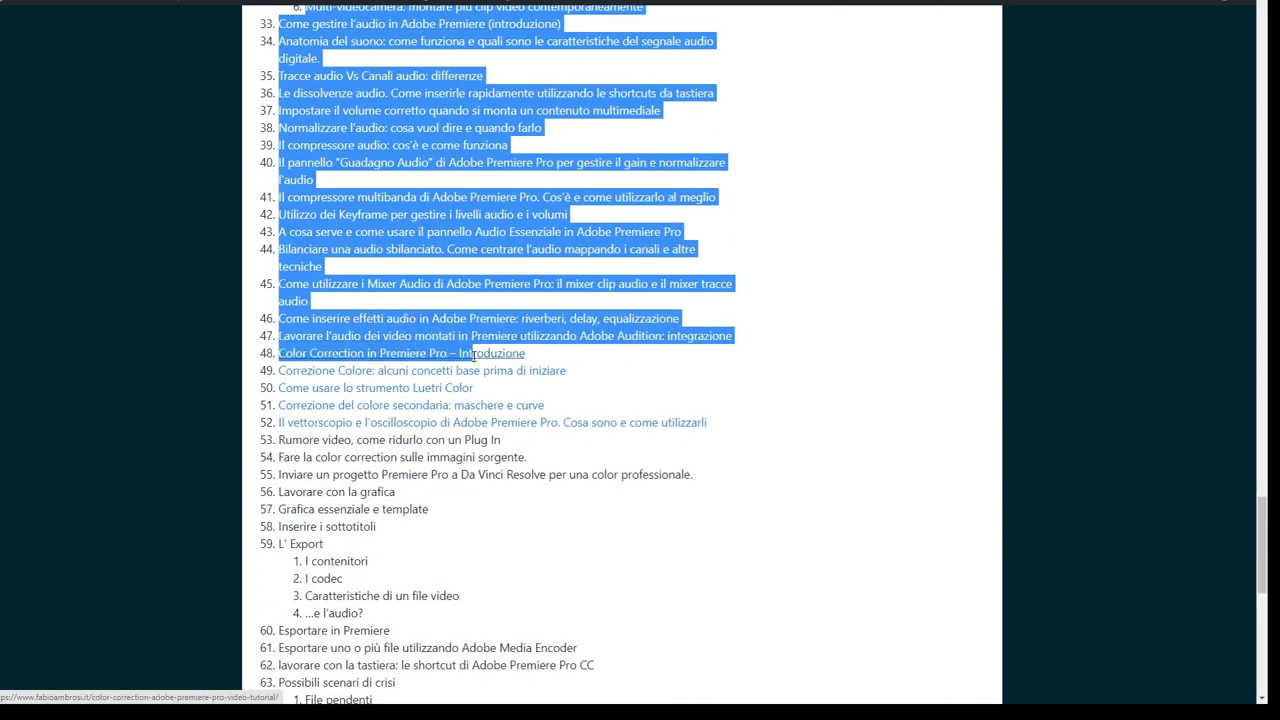
pyautogui.click(762, 446)
pyautogui.scroll(10, 763, 366)
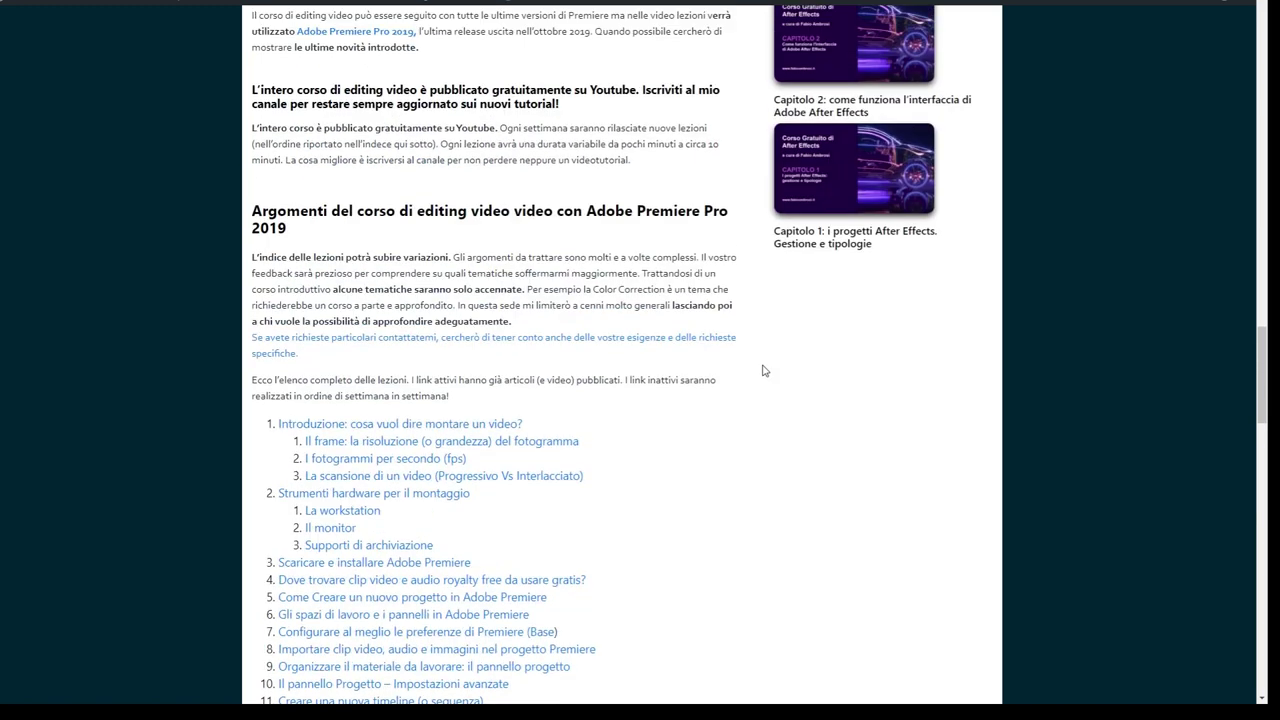
pyautogui.scroll(10, 754, 354)
pyautogui.scroll(10, 738, 330)
pyautogui.scroll(5, 738, 330)
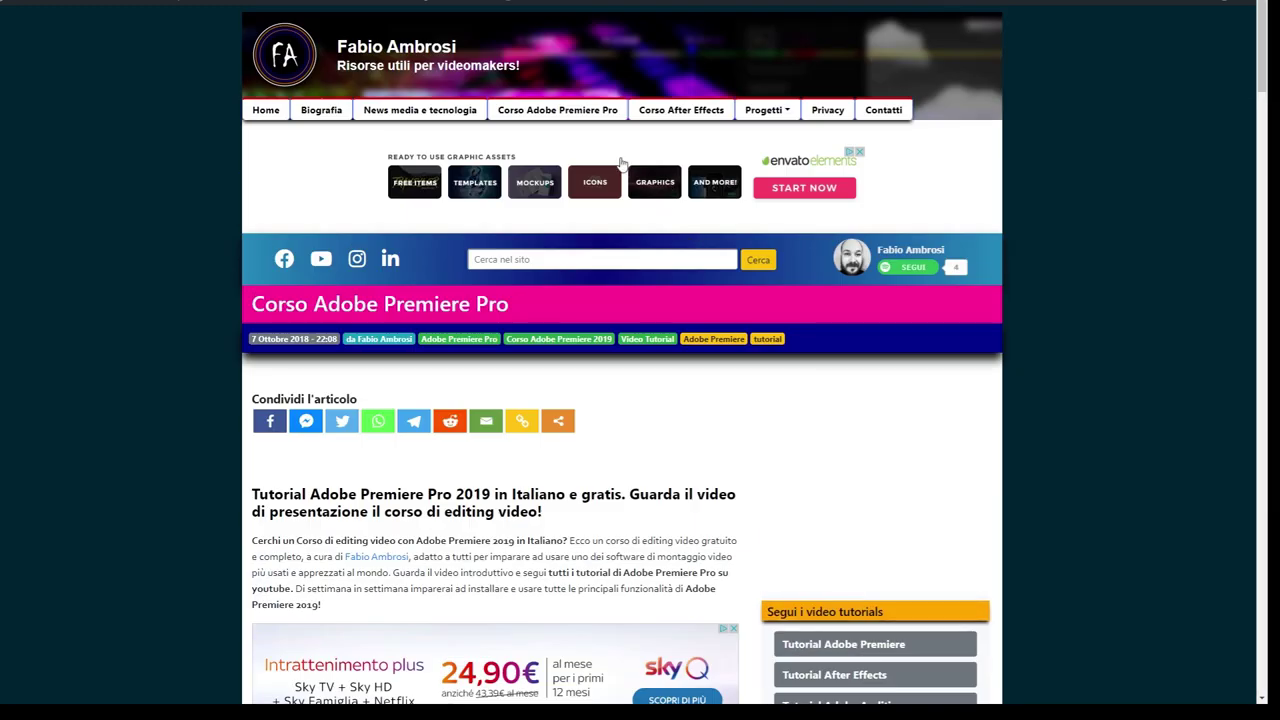
# Step: Return to the Corso After Effects page and scroll down to its modulo Base lessons
pyautogui.click(648, 110)
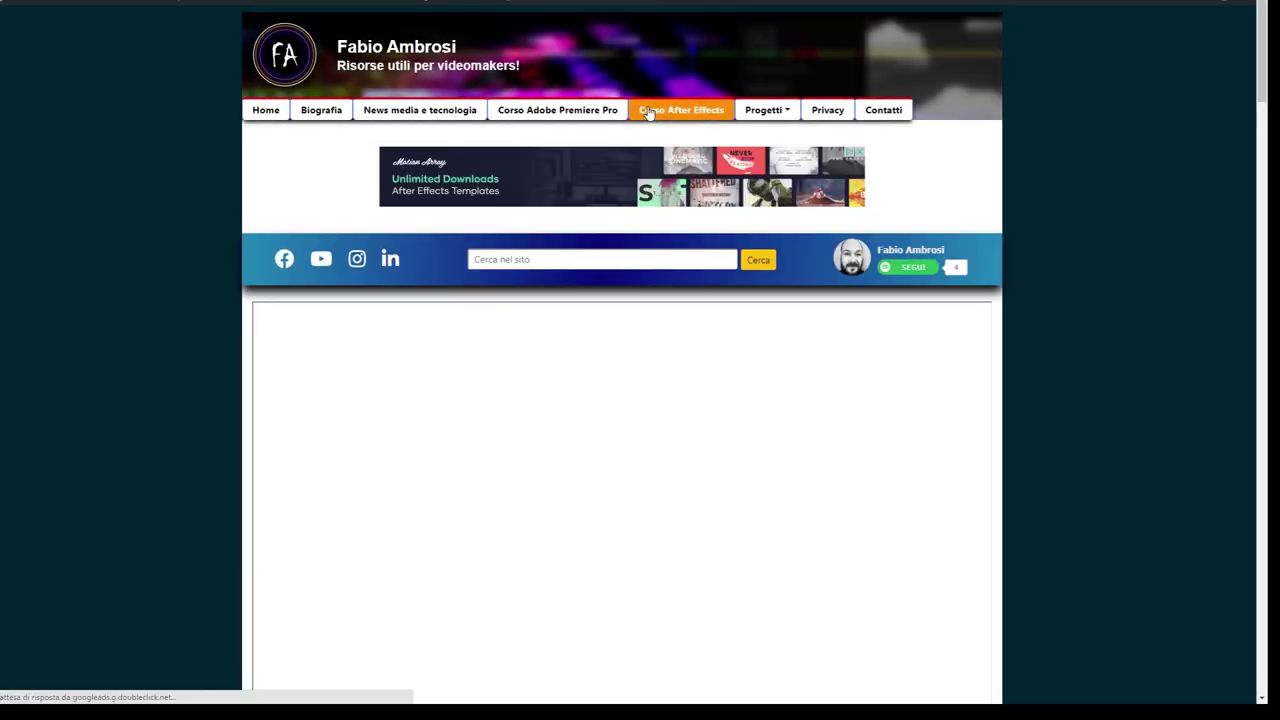
pyautogui.scroll(-3, 225, 235)
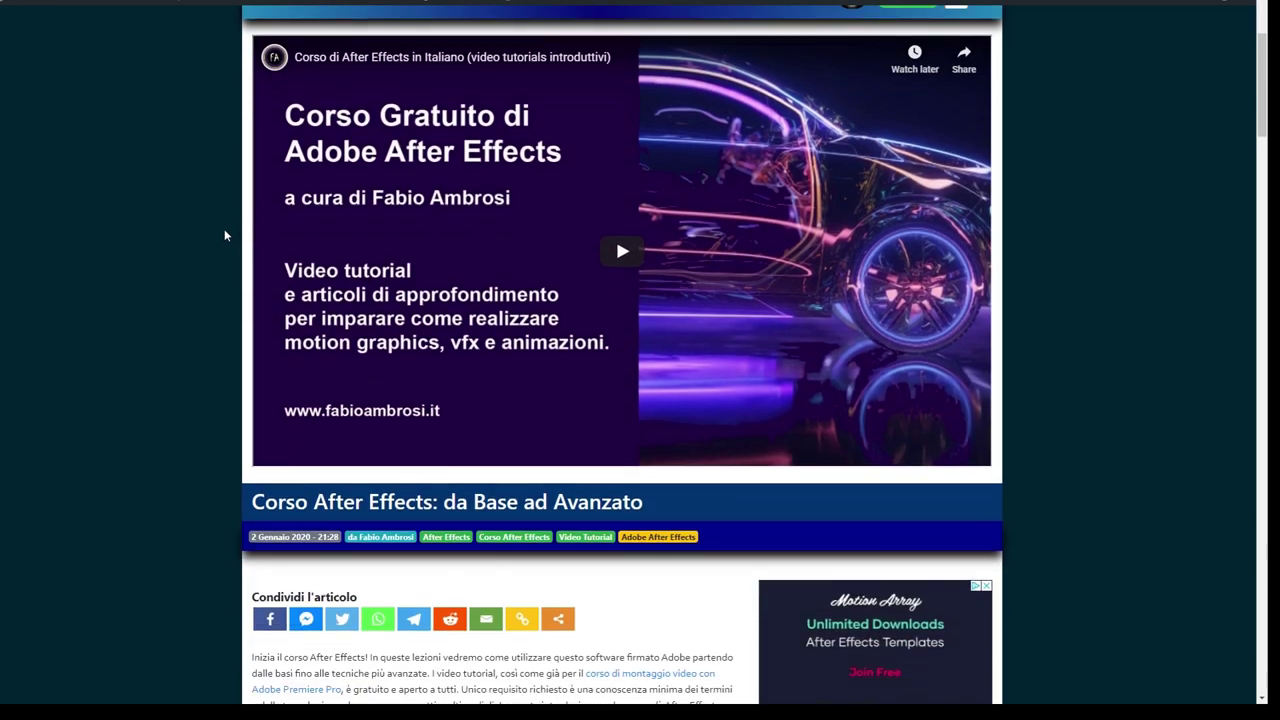
pyautogui.scroll(-5, 224, 235)
pyautogui.scroll(-4, 224, 235)
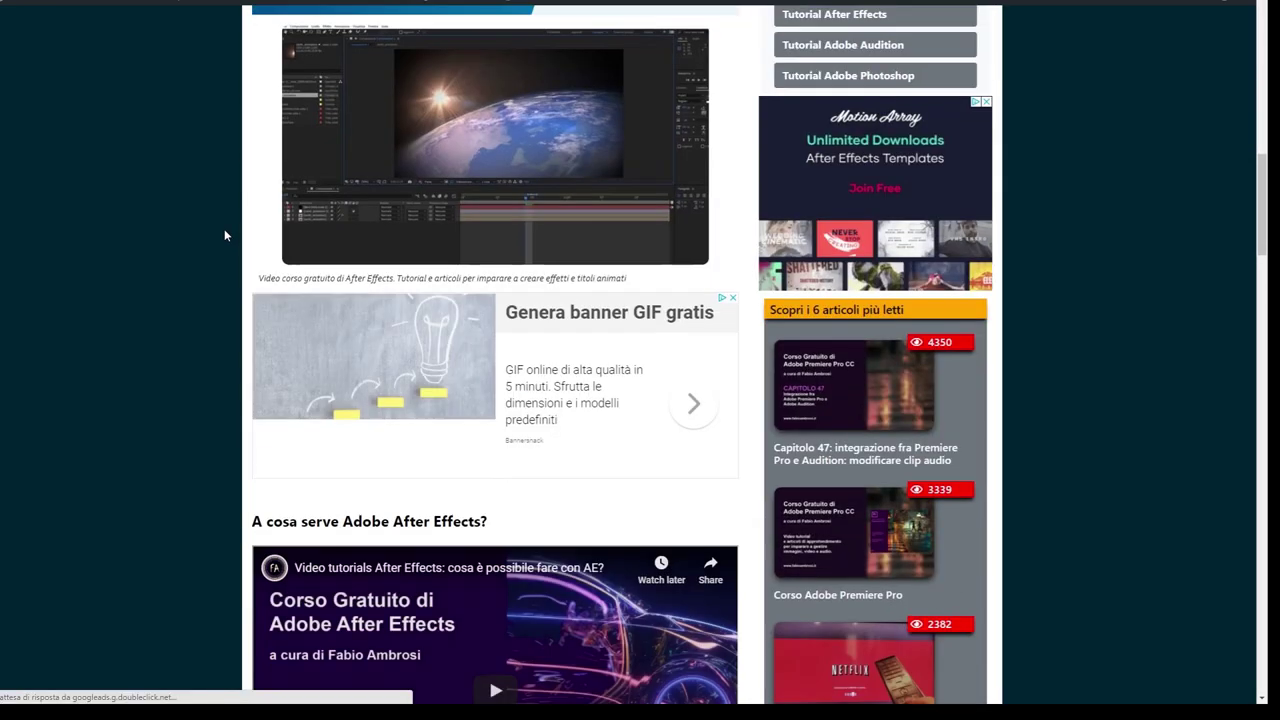
pyautogui.scroll(-10, 224, 235)
pyautogui.scroll(-5, 225, 235)
pyautogui.scroll(-5, 225, 235)
pyautogui.scroll(-8, 225, 235)
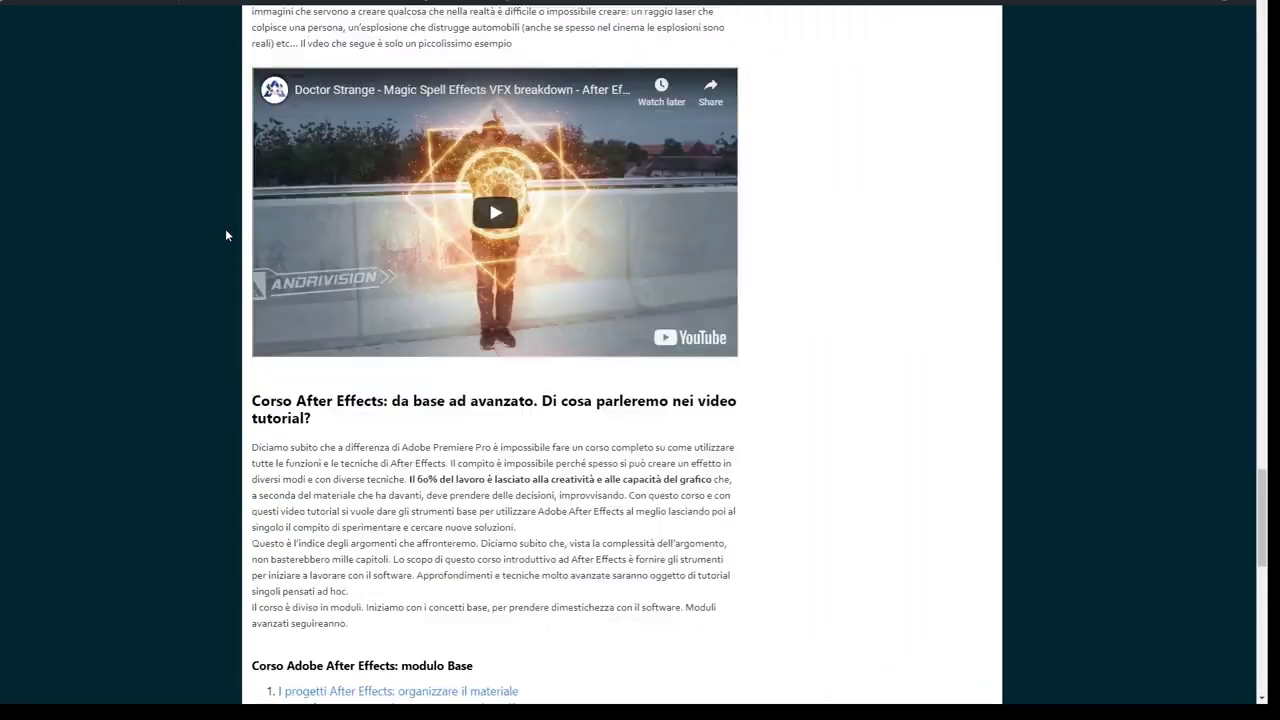